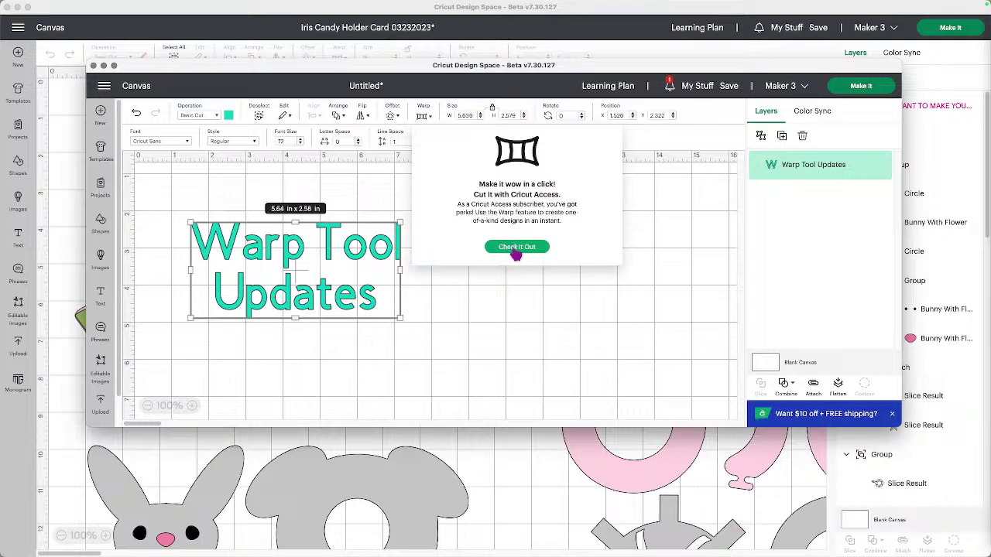
Step: Warp the "Warp Tool Updates" text with style 23 and enlarge the design window to fit the whole Warp panel
{"action": "left_click", "coordinate": [512, 253]}
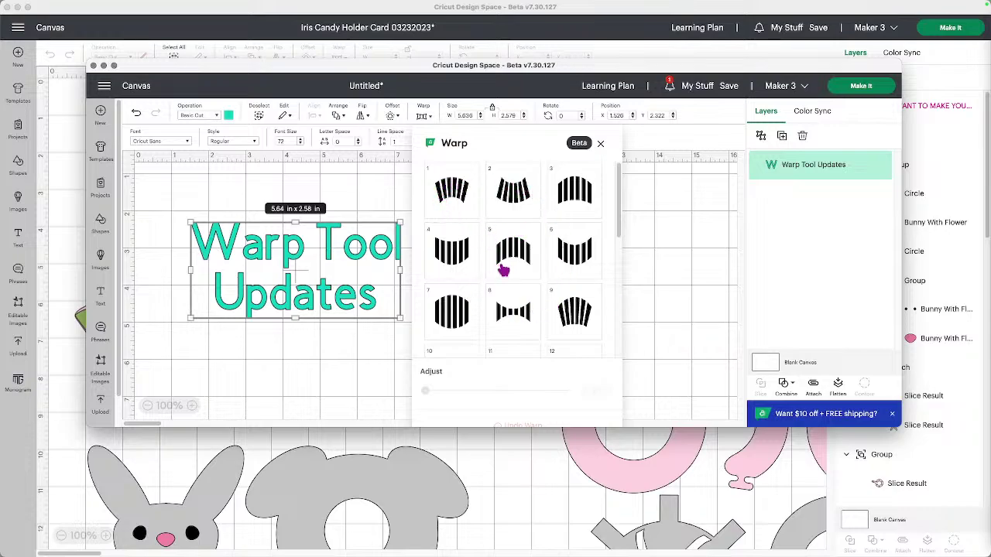
{"action": "scroll", "coordinate": [504, 271], "scroll_direction": "down", "scroll_amount": 3}
{"action": "scroll", "coordinate": [504, 271], "scroll_direction": "down", "scroll_amount": 3}
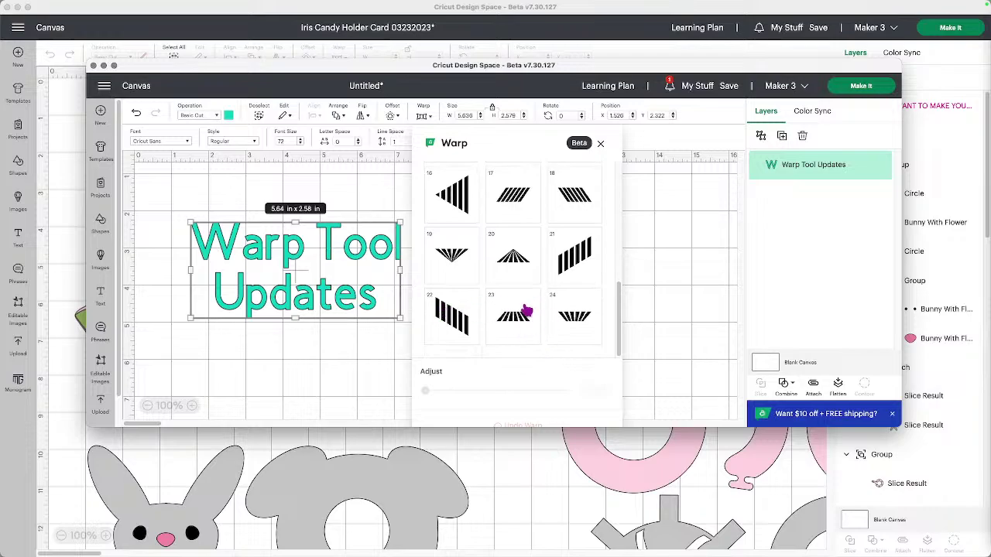
{"action": "left_click", "coordinate": [526, 309]}
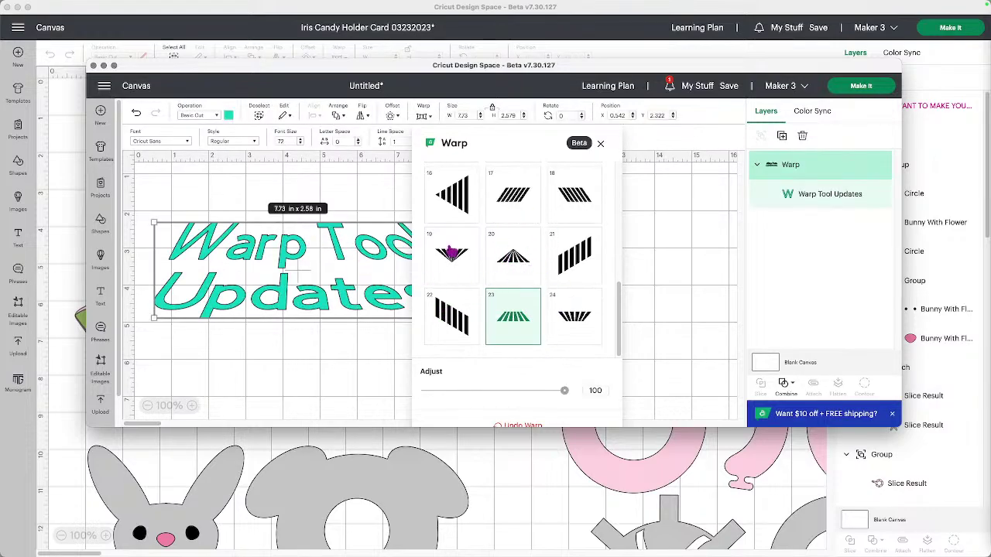
{"action": "left_click", "coordinate": [513, 249]}
{"action": "left_click", "coordinate": [511, 316]}
{"action": "left_click_drag", "start_coordinate": [490, 139], "coordinate": [620, 128]}
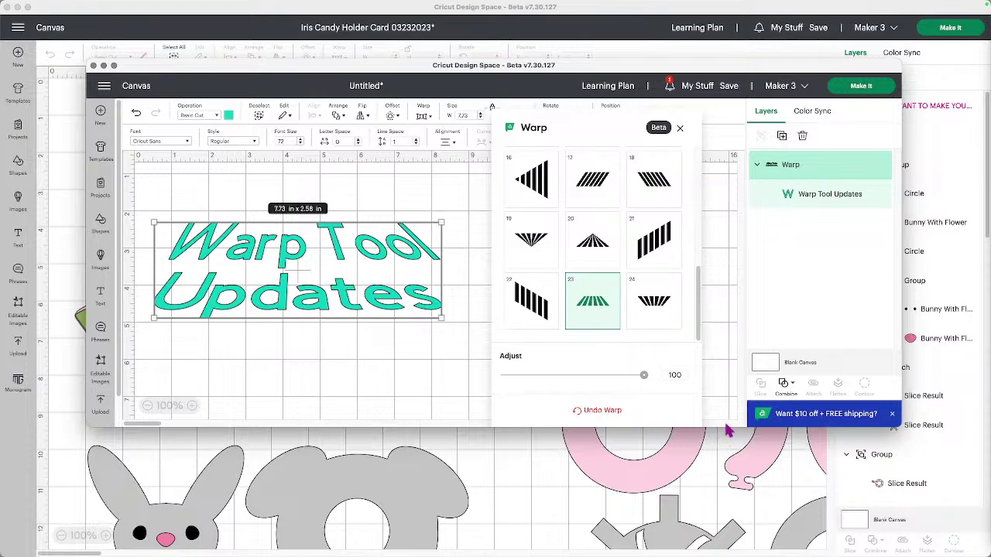
{"action": "left_click_drag", "start_coordinate": [728, 427], "coordinate": [730, 523]}
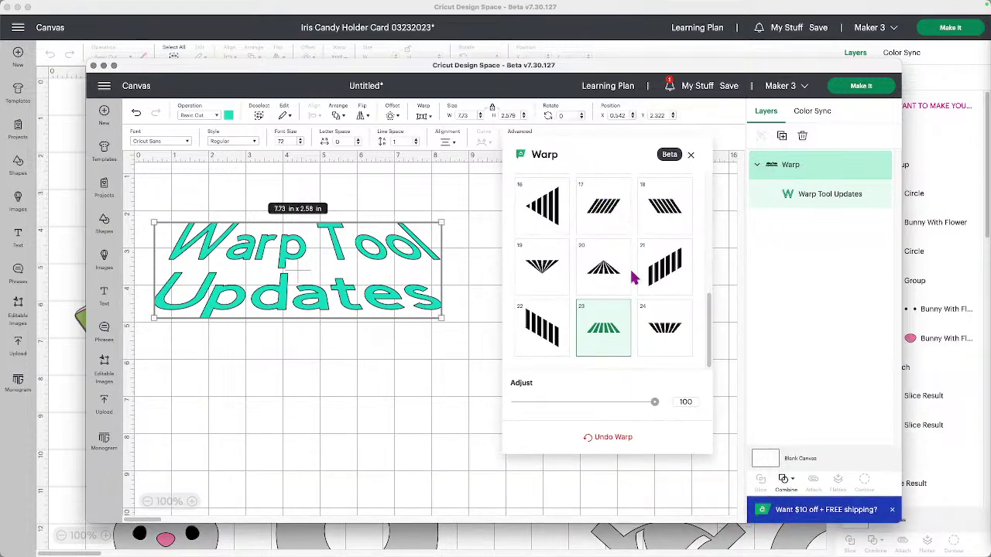
Step: Change the text's warp to style 11
{"action": "scroll", "coordinate": [600, 261], "scroll_direction": "up", "scroll_amount": 3}
{"action": "scroll", "coordinate": [600, 260], "scroll_direction": "up", "scroll_amount": 2}
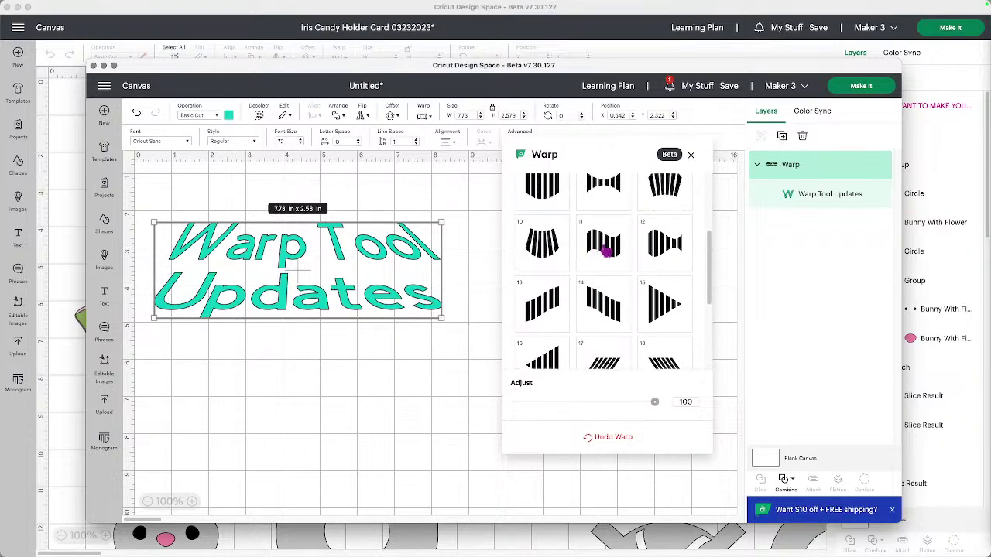
{"action": "left_click", "coordinate": [608, 250]}
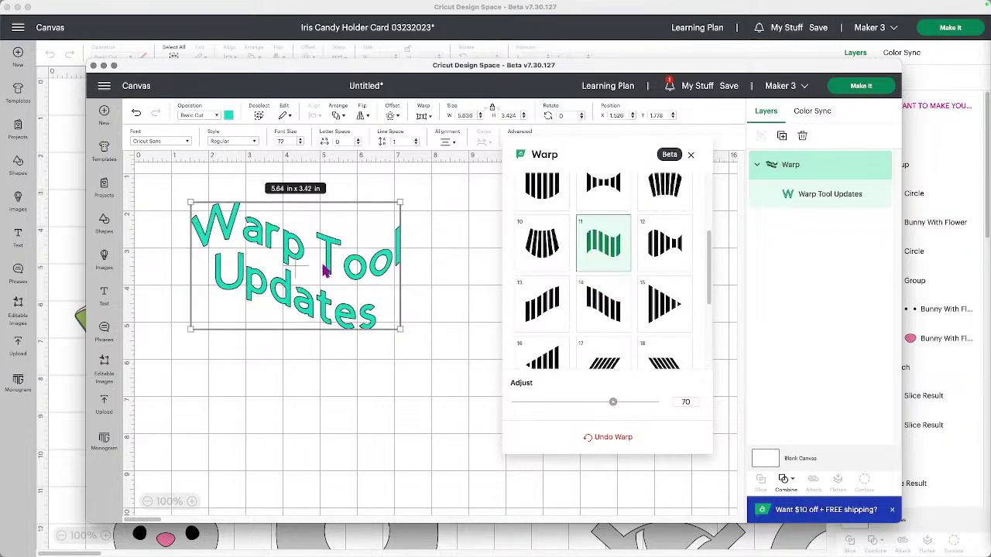
Step: Set the line spacing of the warped text to 0.7
{"action": "left_click", "coordinate": [416, 140]}
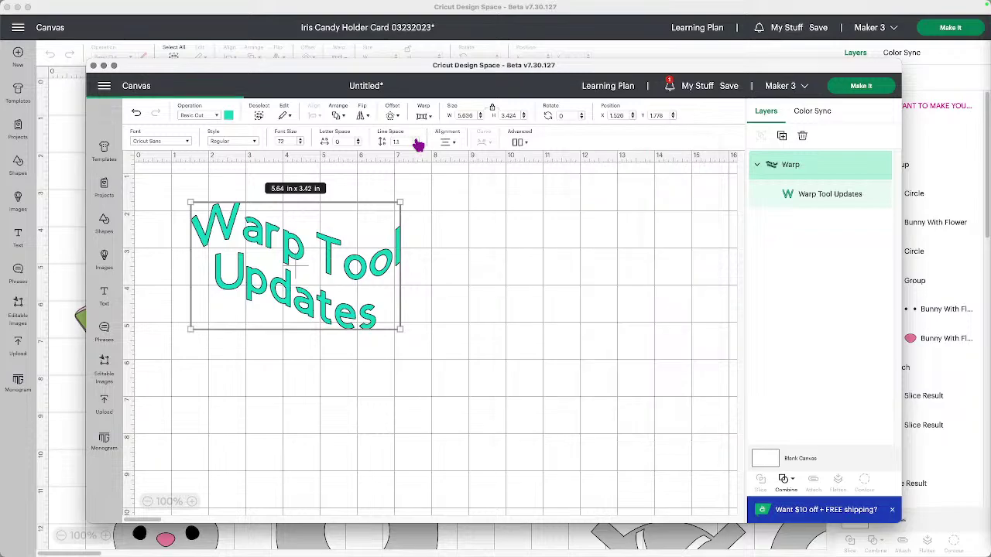
{"action": "left_click", "coordinate": [416, 140]}
{"action": "left_click", "coordinate": [415, 140]}
{"action": "left_click", "coordinate": [416, 144]}
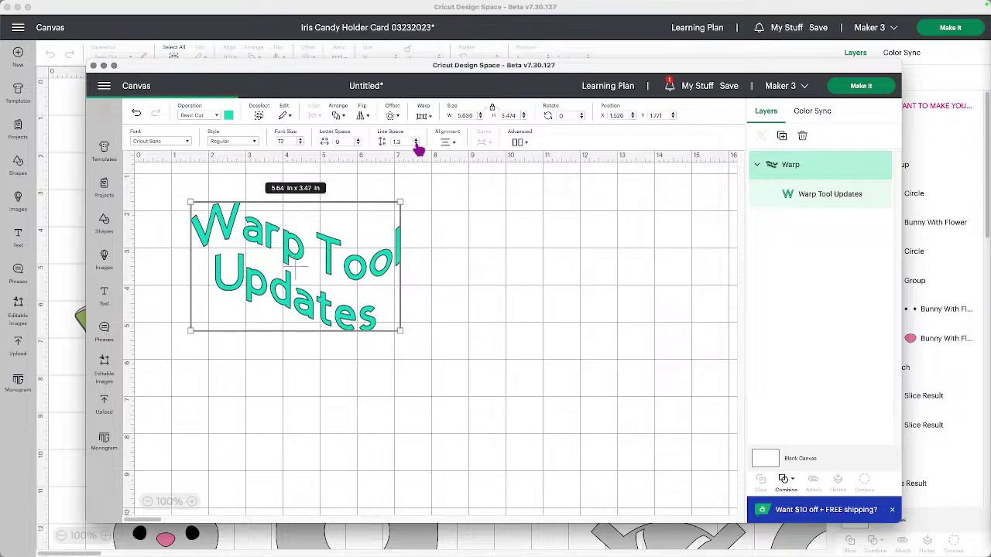
{"action": "left_click", "coordinate": [418, 149]}
{"action": "left_click", "coordinate": [417, 149]}
{"action": "left_click", "coordinate": [417, 144]}
{"action": "left_click", "coordinate": [417, 144]}
{"action": "left_click", "coordinate": [415, 145]}
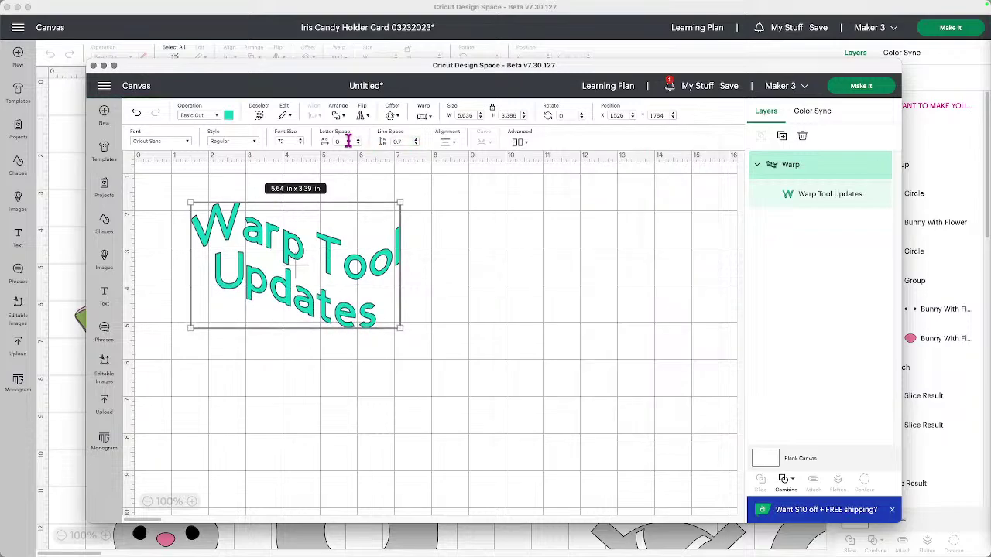
Step: Set the letter spacing of the warped text to -0.5
{"action": "left_click", "coordinate": [358, 140]}
{"action": "left_click", "coordinate": [360, 145]}
{"action": "left_click", "coordinate": [360, 145]}
{"action": "left_click", "coordinate": [360, 145]}
{"action": "left_click", "coordinate": [360, 144]}
{"action": "left_click", "coordinate": [360, 145]}
{"action": "left_click", "coordinate": [360, 145]}
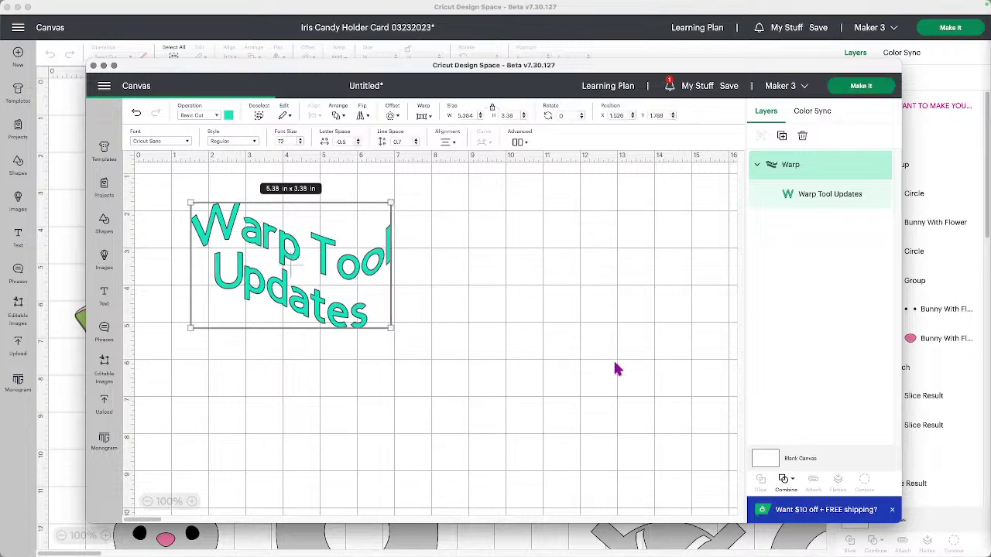
Step: Check which Combine operations, including Undo Warp, are offered for the warped text
{"action": "left_click", "coordinate": [789, 482]}
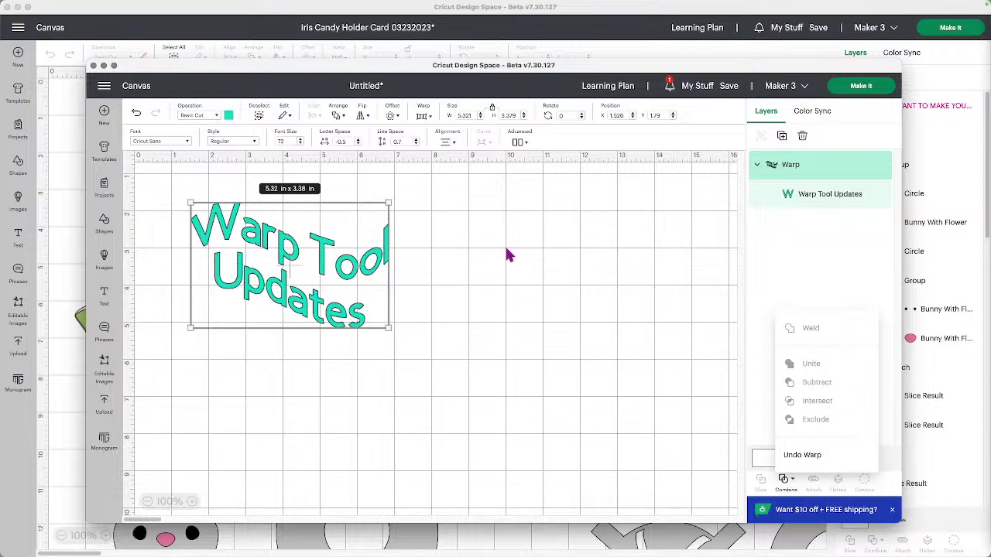
{"action": "left_click", "coordinate": [328, 277]}
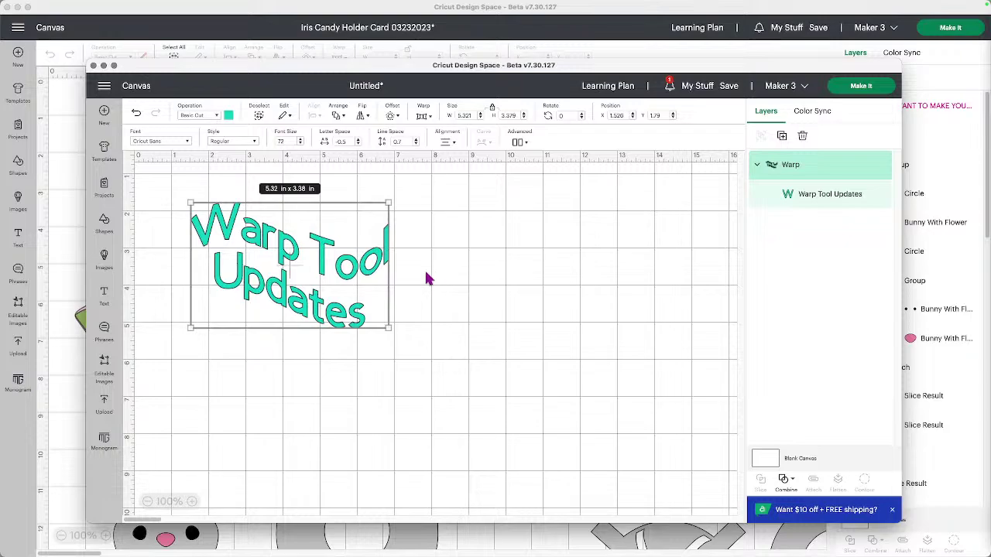
{"action": "scroll", "coordinate": [427, 277], "scroll_direction": "right", "scroll_amount": 1}
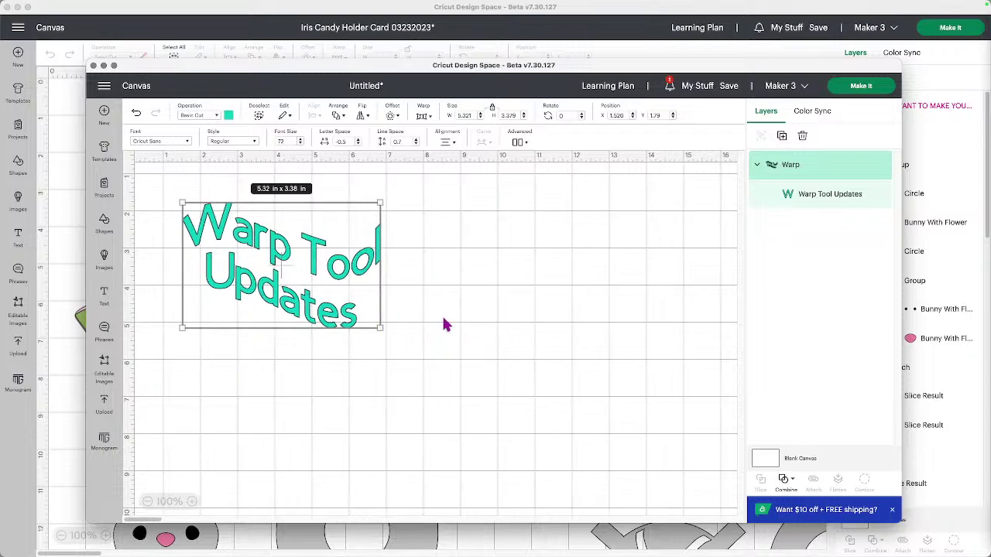
Step: Try warp style 2 on the text, switch it to style 5, and set the warp adjustment to 73
{"action": "left_click", "coordinate": [394, 115]}
{"action": "left_click", "coordinate": [423, 115]}
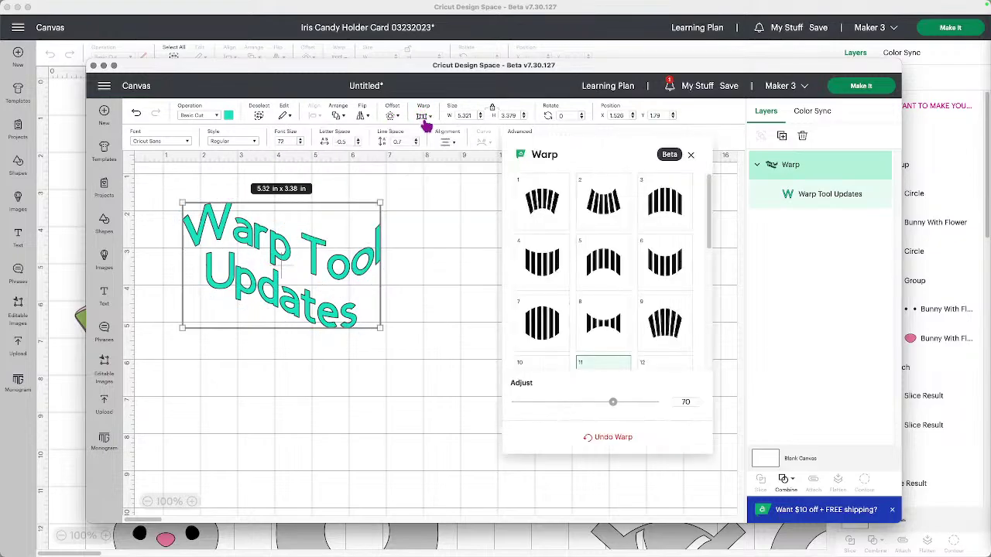
{"action": "left_click", "coordinate": [608, 205]}
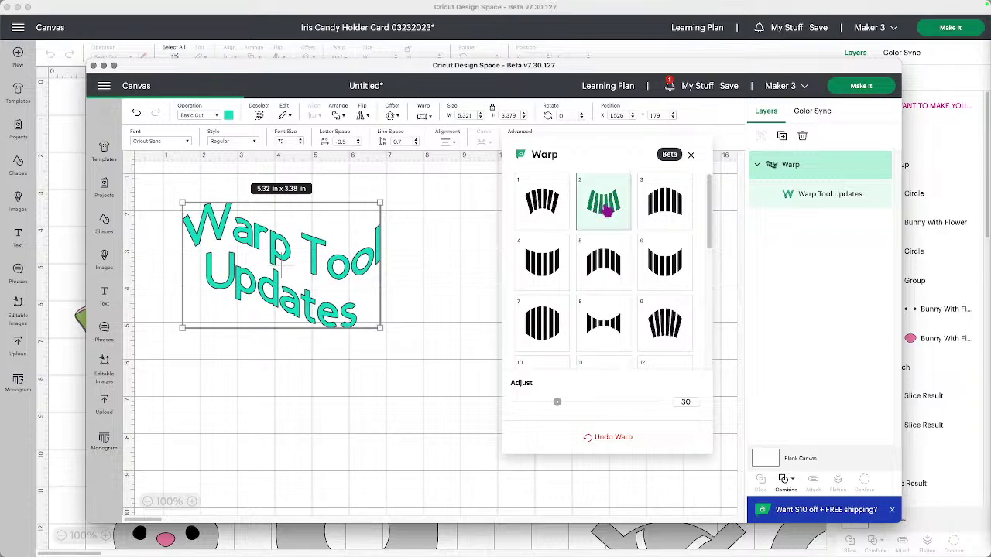
{"action": "left_click", "coordinate": [612, 265]}
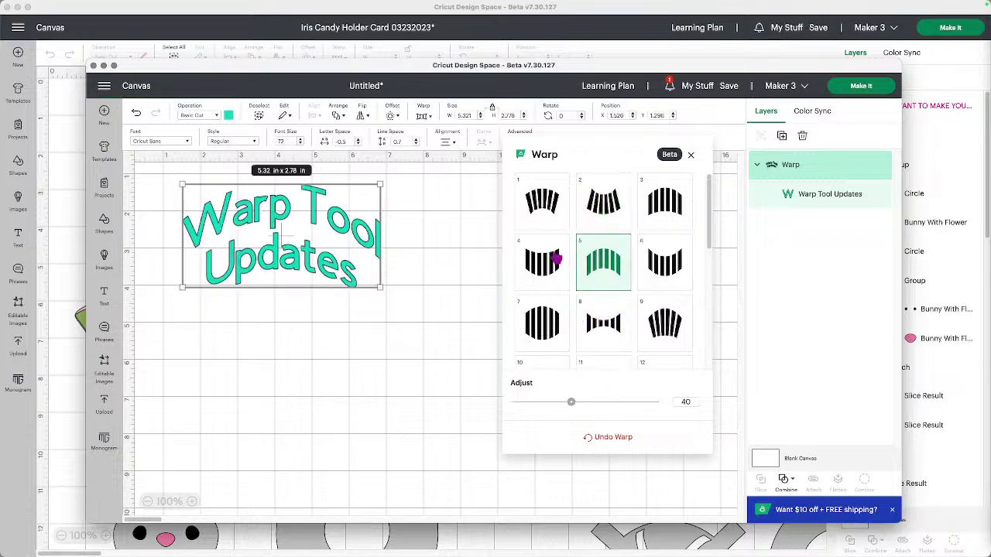
{"action": "left_click_drag", "start_coordinate": [580, 153], "coordinate": [620, 221]}
{"action": "left_click_drag", "start_coordinate": [628, 272], "coordinate": [538, 268]}
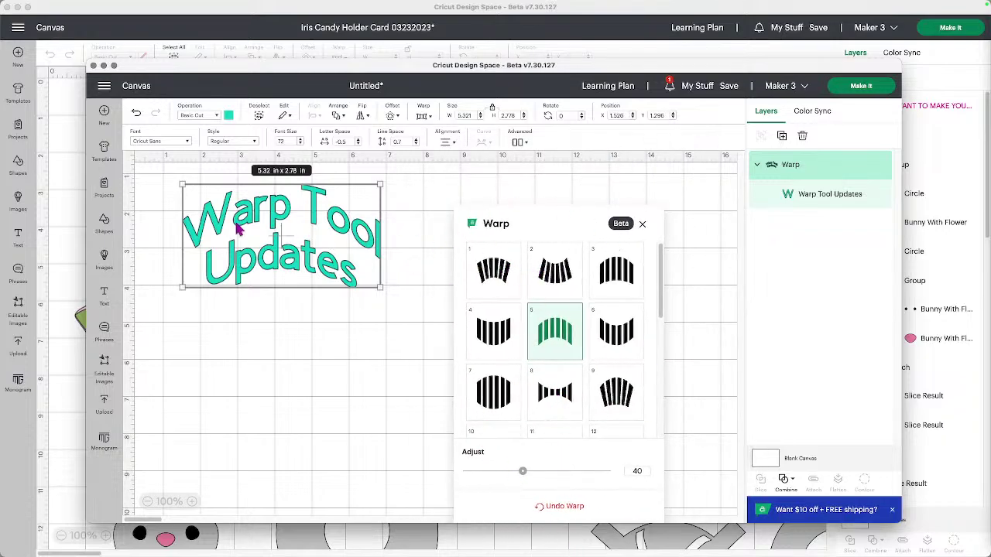
{"action": "left_click_drag", "start_coordinate": [523, 472], "coordinate": [569, 472]}
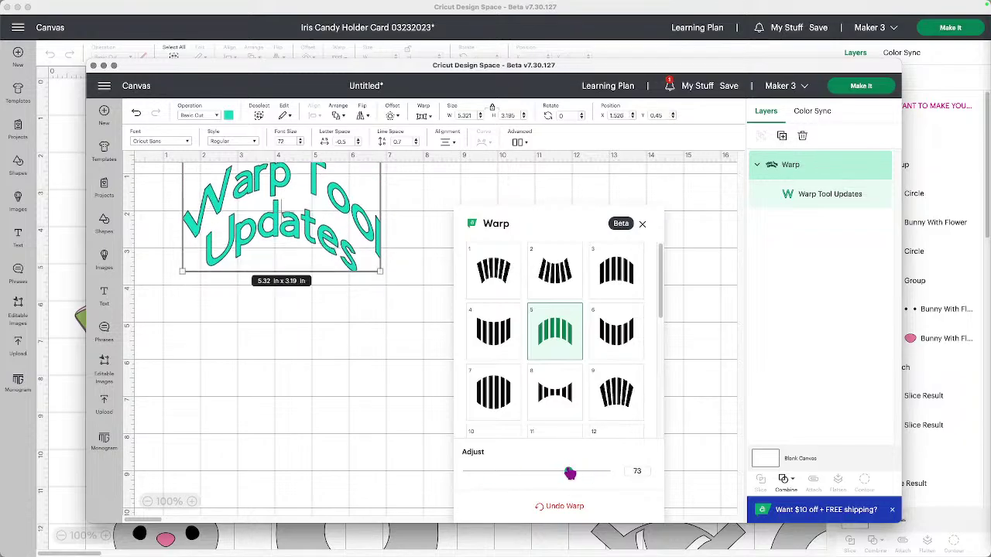
Step: Switch the text to warp style 11 and raise the adjustment to its maximum
{"action": "scroll", "coordinate": [573, 408], "scroll_direction": "down", "scroll_amount": 5}
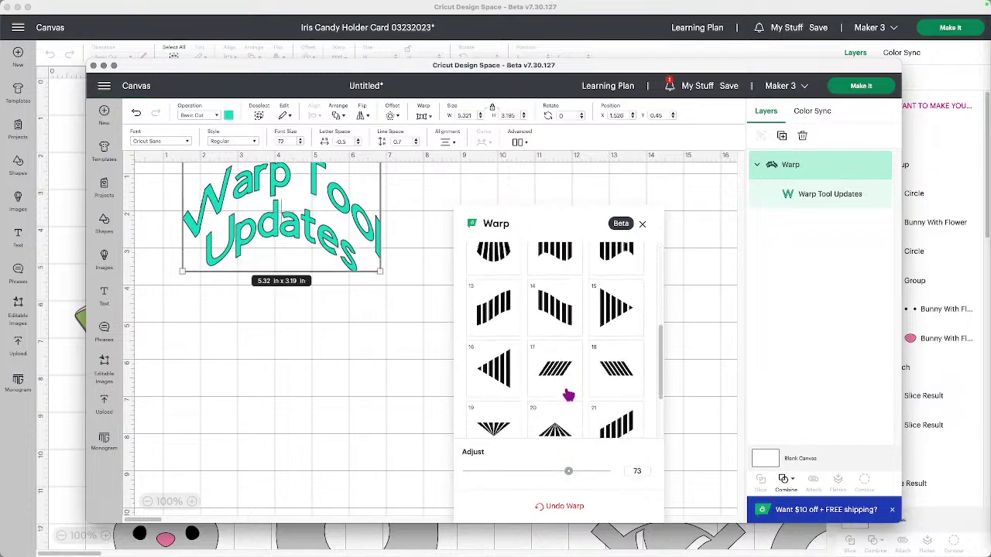
{"action": "scroll", "coordinate": [542, 336], "scroll_direction": "up", "scroll_amount": 3}
{"action": "left_click", "coordinate": [554, 331]}
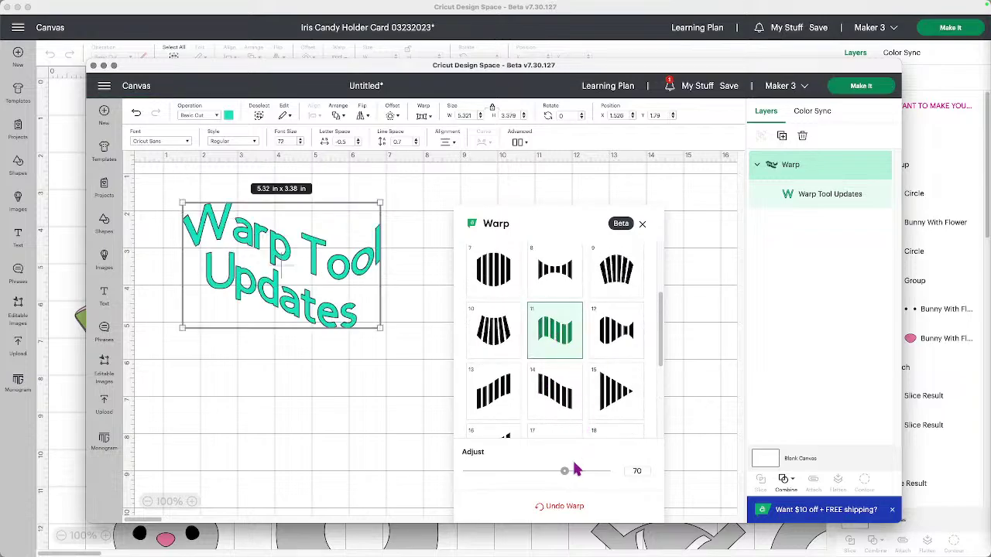
{"action": "left_click_drag", "start_coordinate": [566, 471], "coordinate": [613, 470]}
Step: Apply warp style 13 to the text, move it fully into view on the canvas, and deselect it
{"action": "left_click", "coordinate": [475, 391]}
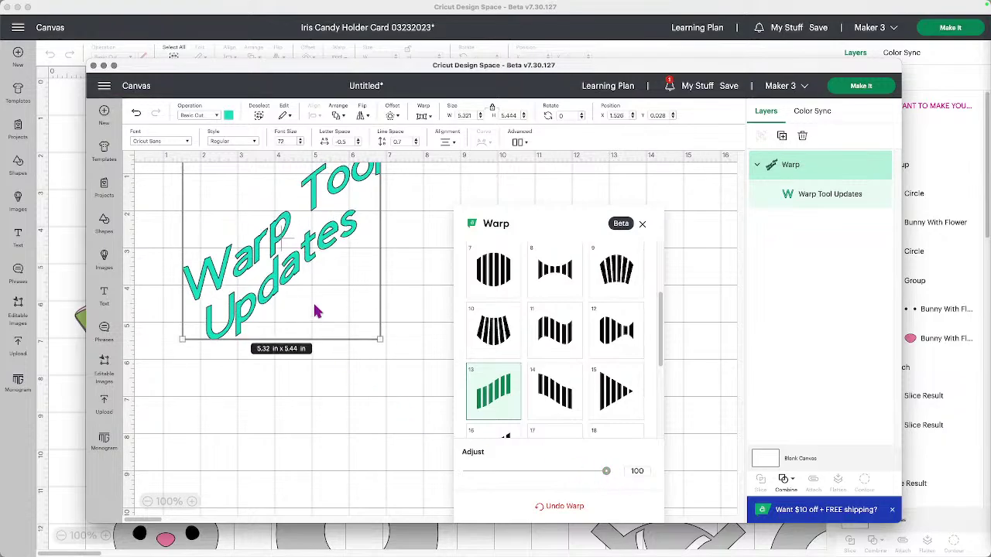
{"action": "left_click_drag", "start_coordinate": [294, 277], "coordinate": [328, 341]}
{"action": "left_click", "coordinate": [577, 377]}
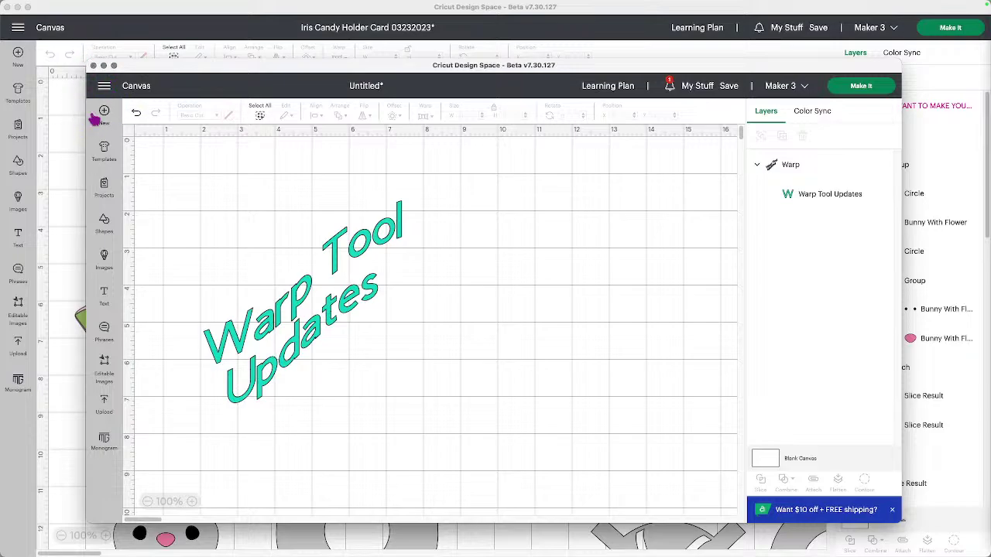
Step: Review the Beta and Live choices for Application Experience in the Design Space settings
{"action": "left_click", "coordinate": [103, 87]}
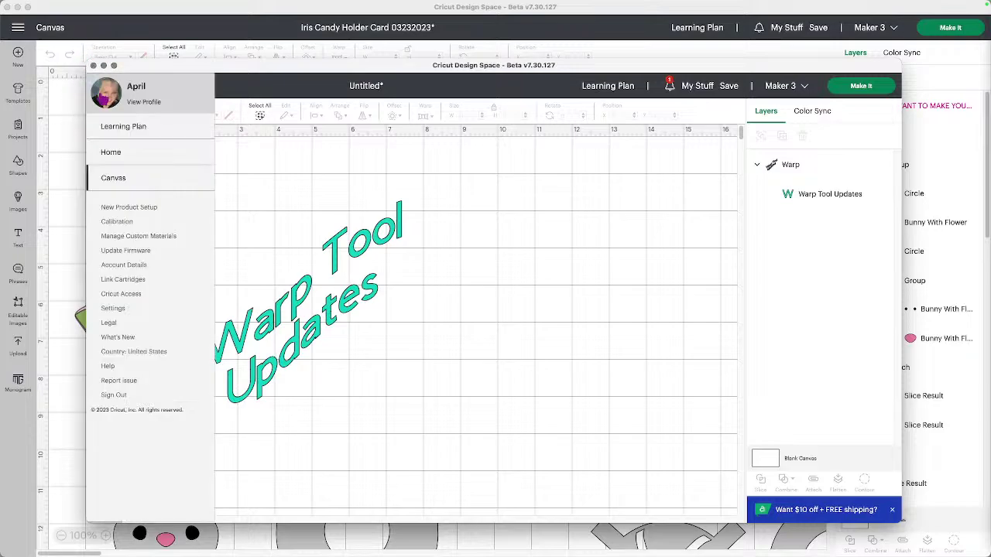
{"action": "left_click", "coordinate": [115, 309]}
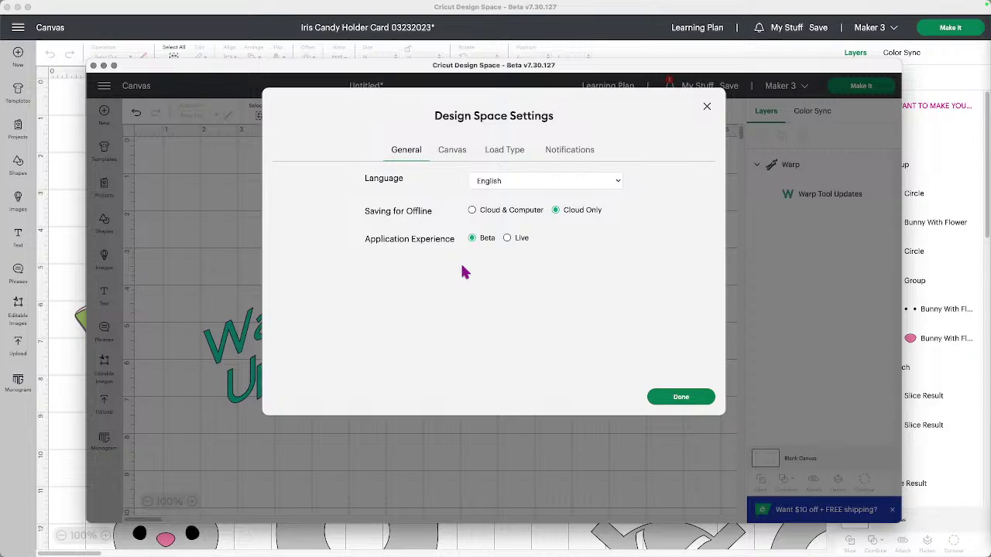
{"action": "left_click", "coordinate": [707, 106]}
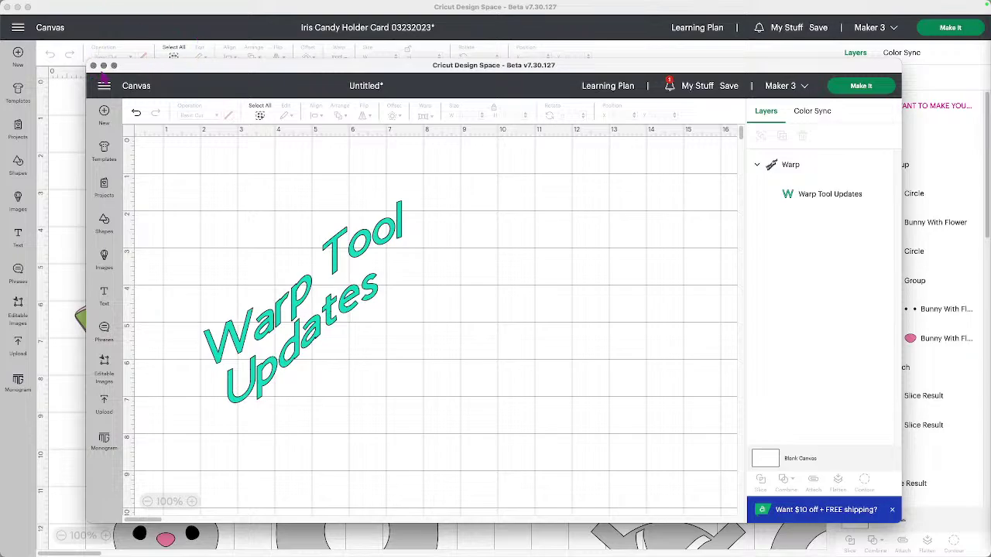
Step: Quit the Design Space window holding the untitled warp project
{"action": "left_click", "coordinate": [93, 66]}
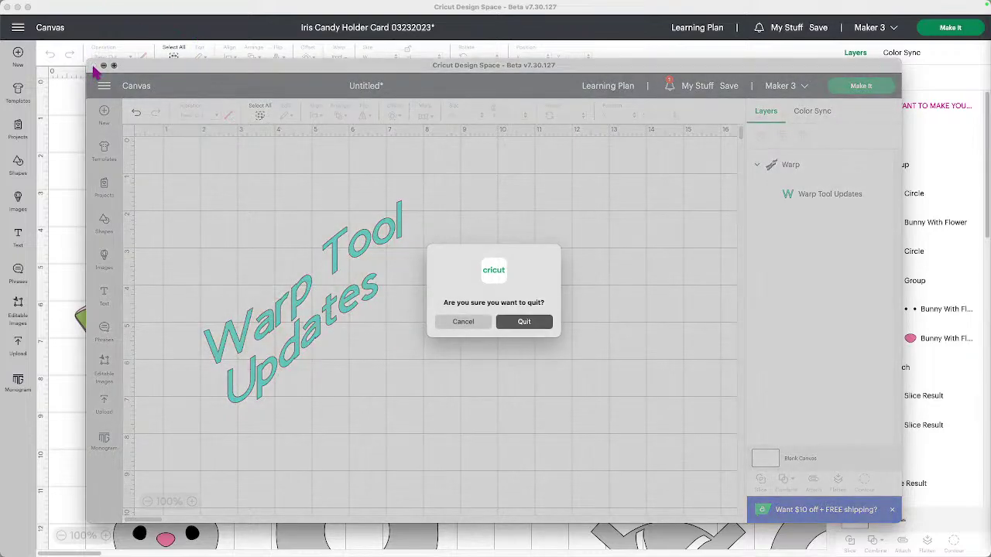
{"action": "left_click", "coordinate": [524, 324]}
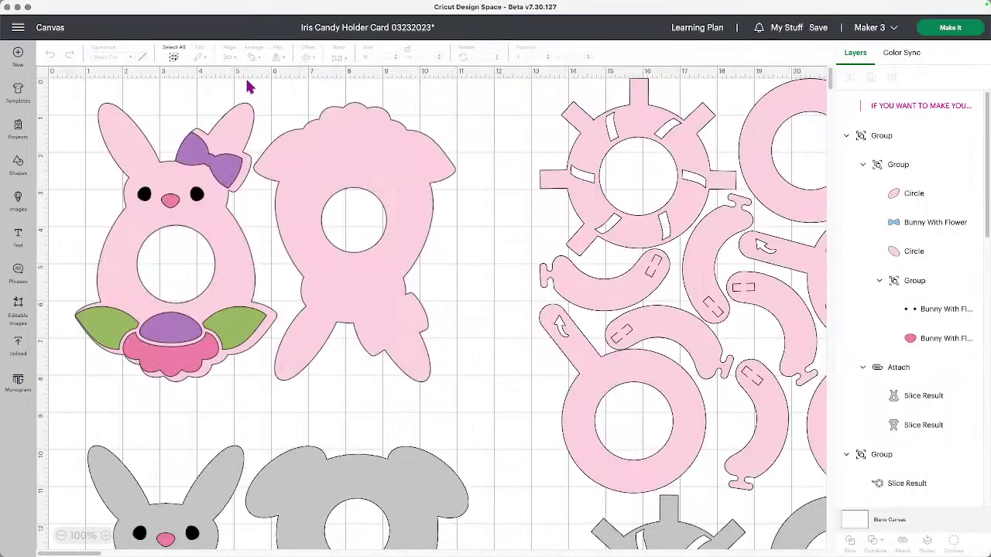
Step: Preview a 0.25 in offset with rounded corners around the pink bunny card, cancel it, and deselect the card
{"action": "left_click", "coordinate": [387, 144]}
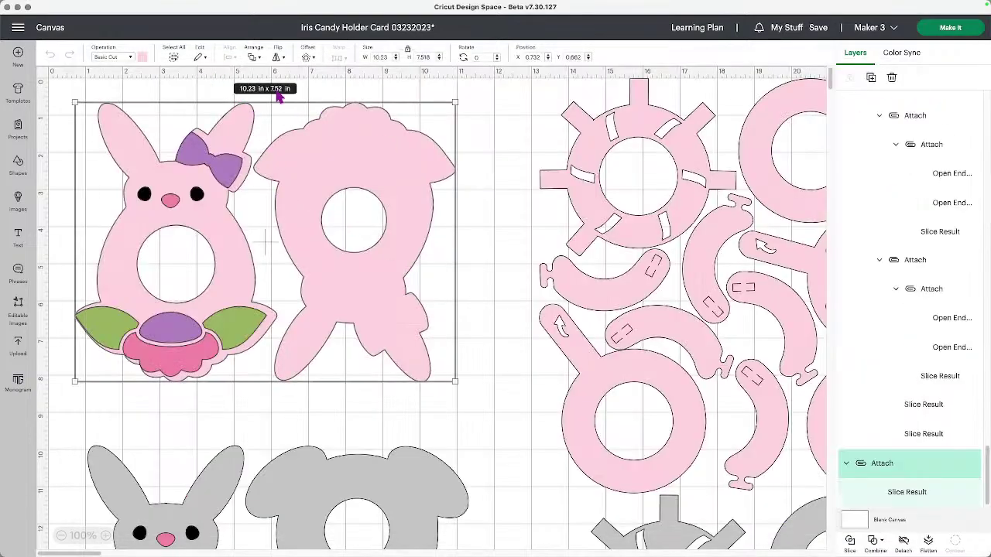
{"action": "left_click", "coordinate": [307, 56]}
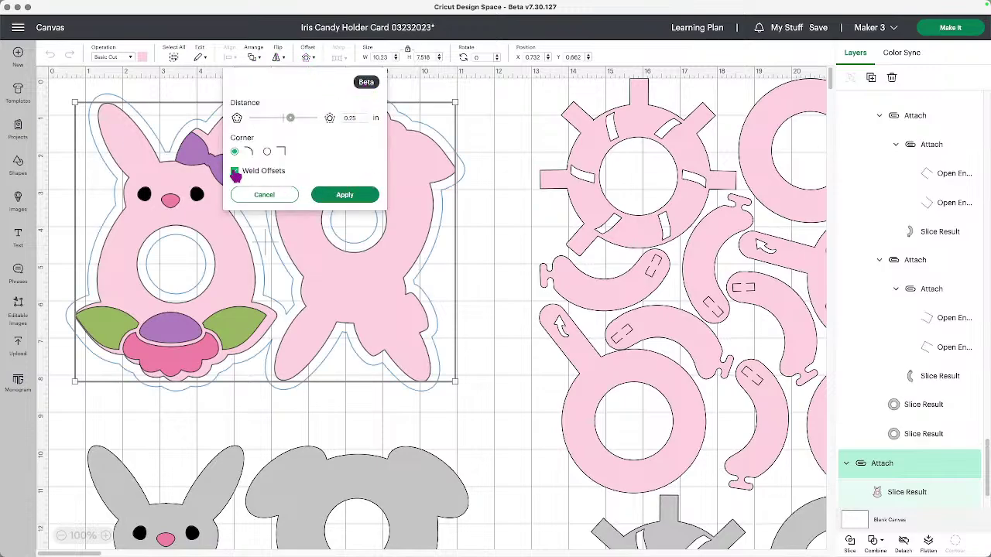
{"action": "left_click_drag", "start_coordinate": [290, 118], "coordinate": [291, 124]}
{"action": "left_click", "coordinate": [276, 197]}
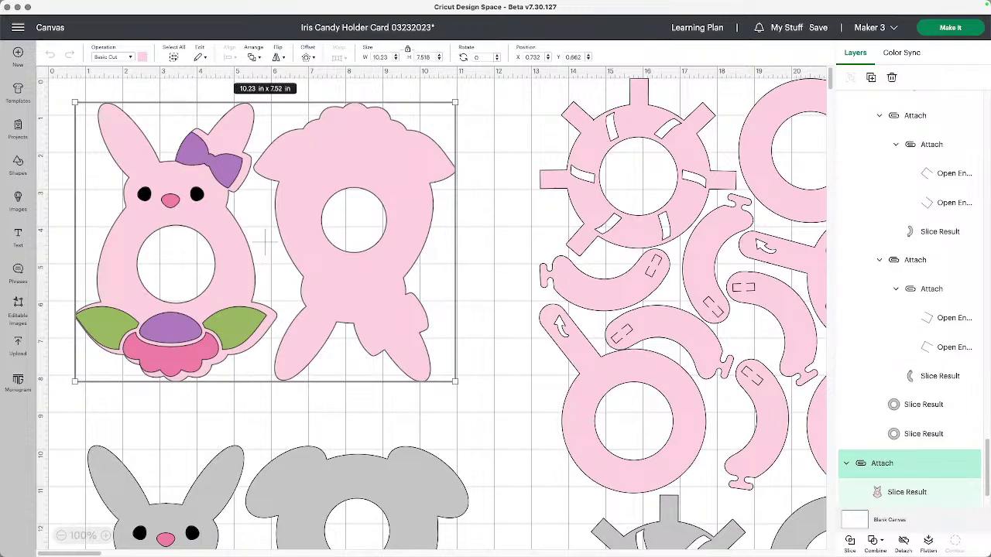
{"action": "left_click", "coordinate": [465, 246]}
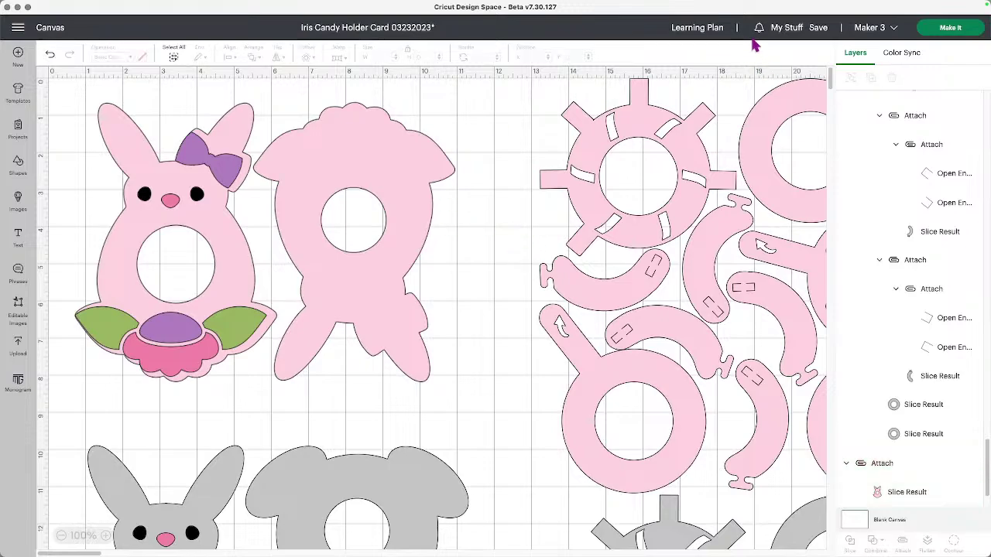
Step: View the details of the saved "Welcome to the bunny dome" project in My Stuff and close them
{"action": "left_click", "coordinate": [788, 29]}
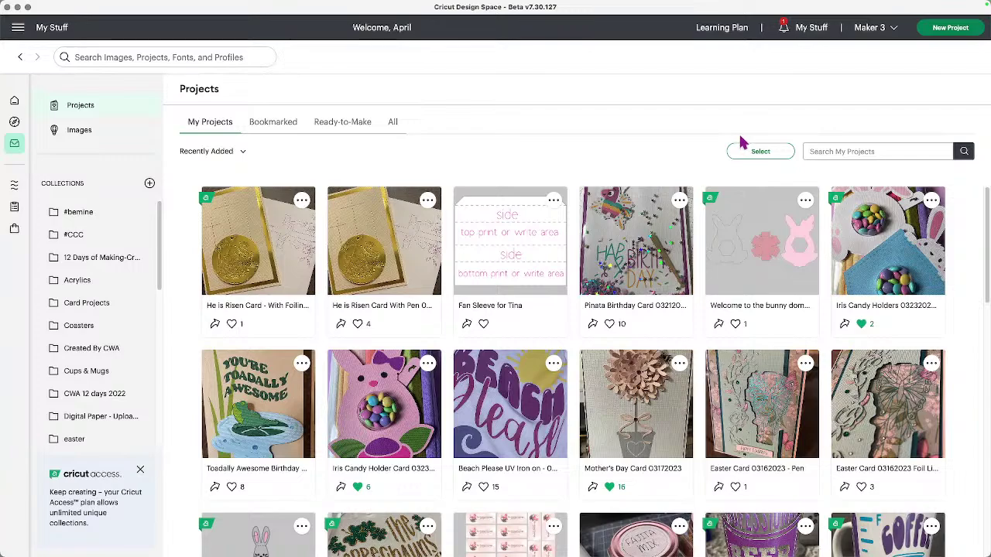
{"action": "left_click", "coordinate": [746, 250]}
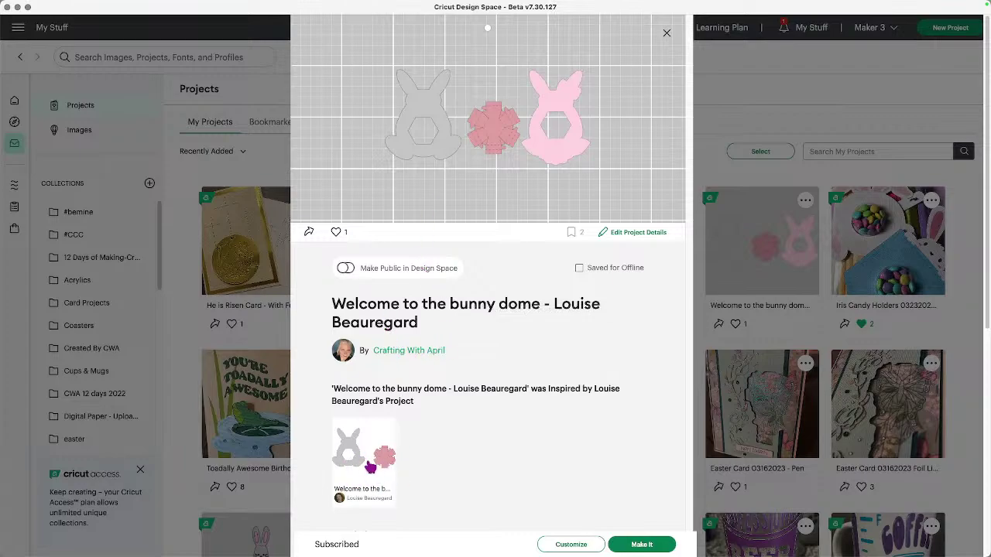
{"action": "left_click", "coordinate": [668, 35]}
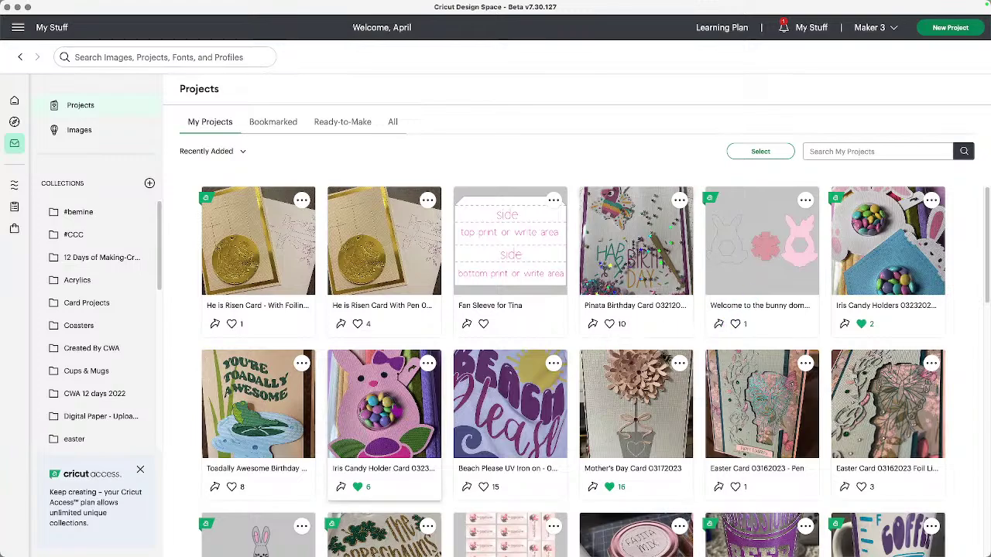
Step: View the details of the "Iris Candy Holder Card 03232023" and "Iris Candy Holders 03232023 - Supporters" projects, closing each one
{"action": "left_click", "coordinate": [396, 414]}
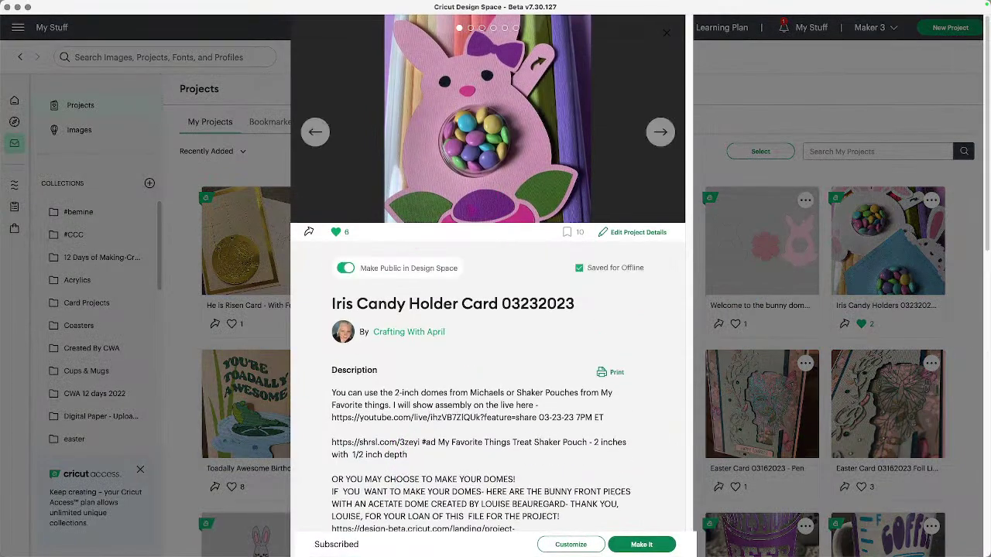
{"action": "left_click", "coordinate": [883, 278]}
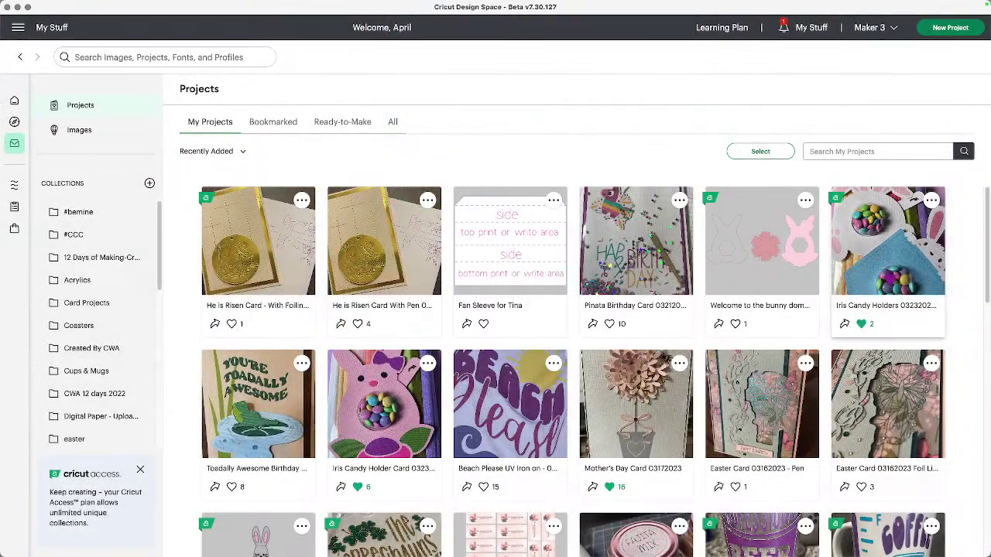
{"action": "left_click", "coordinate": [836, 267]}
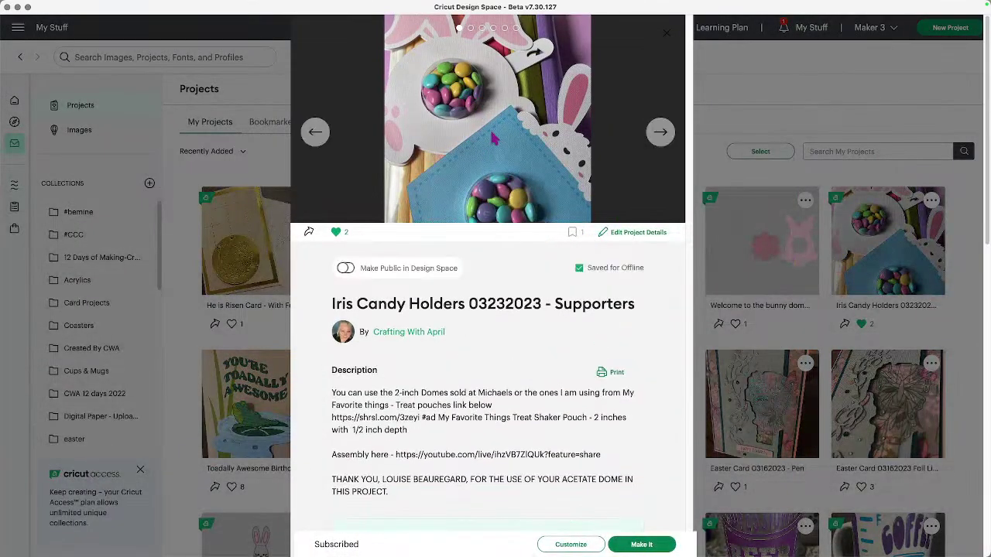
{"action": "left_click", "coordinate": [772, 119]}
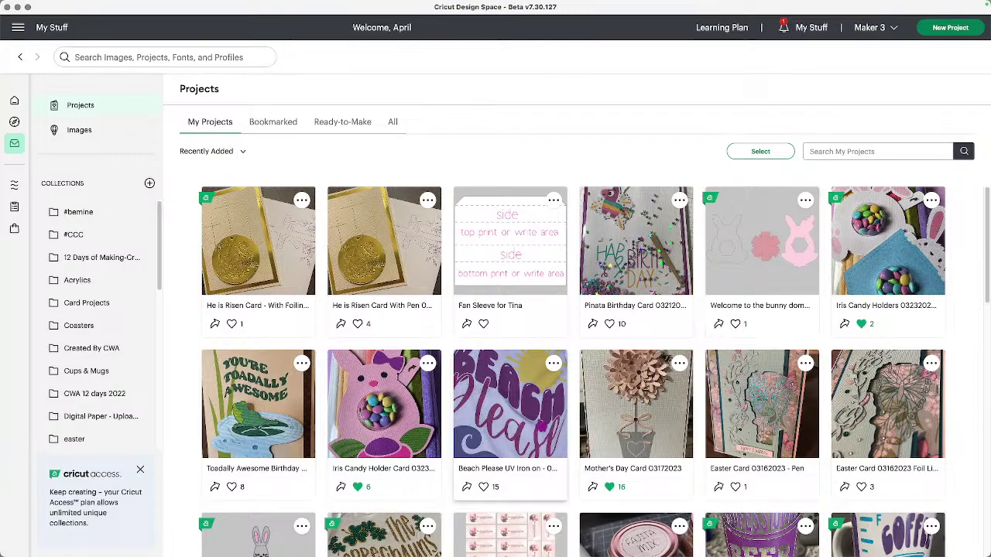
Step: Open the "Iris Candy Holder Card 03232023" project on the canvas and open its text note with the dome project link for editing
{"action": "left_click", "coordinate": [401, 406]}
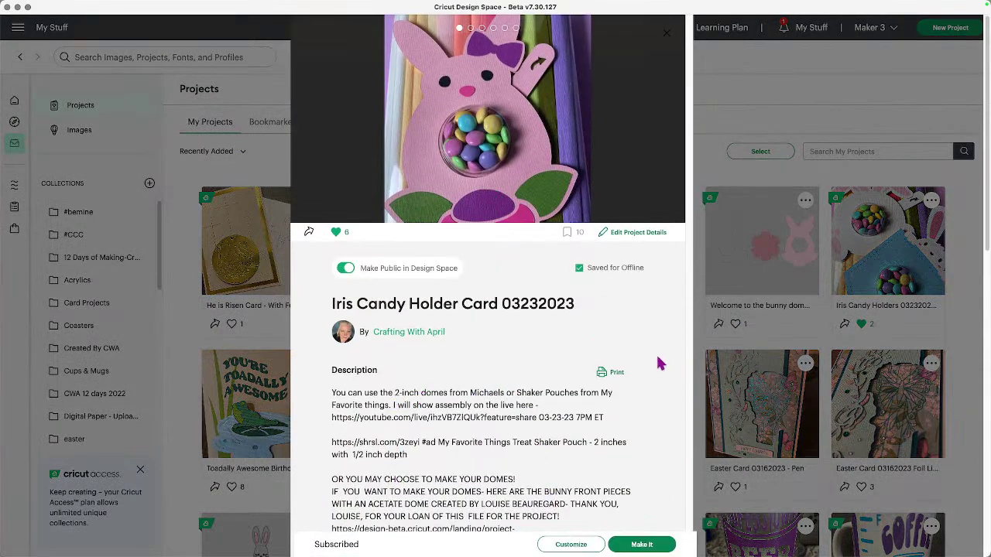
{"action": "left_click", "coordinate": [503, 45]}
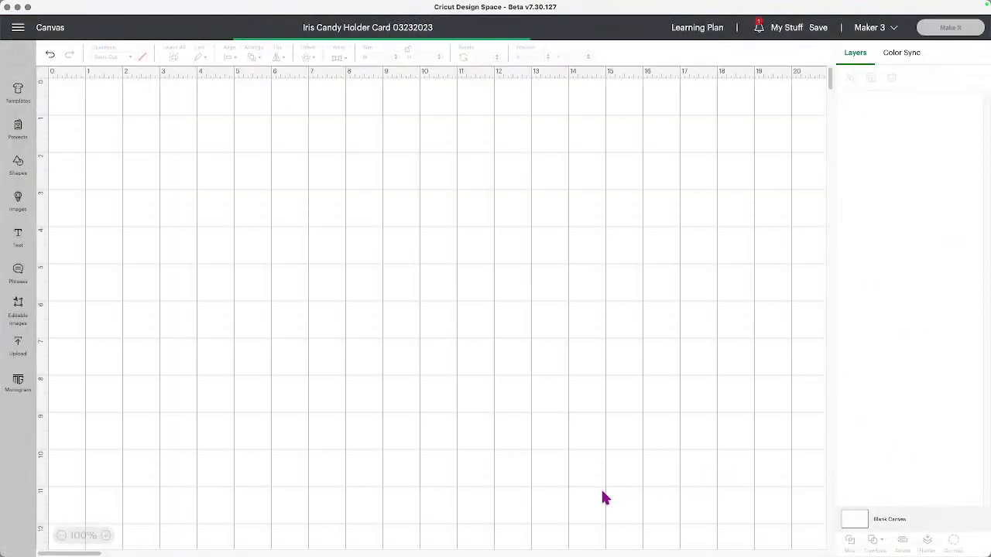
{"action": "scroll", "coordinate": [438, 433], "scroll_direction": "down", "scroll_amount": 15}
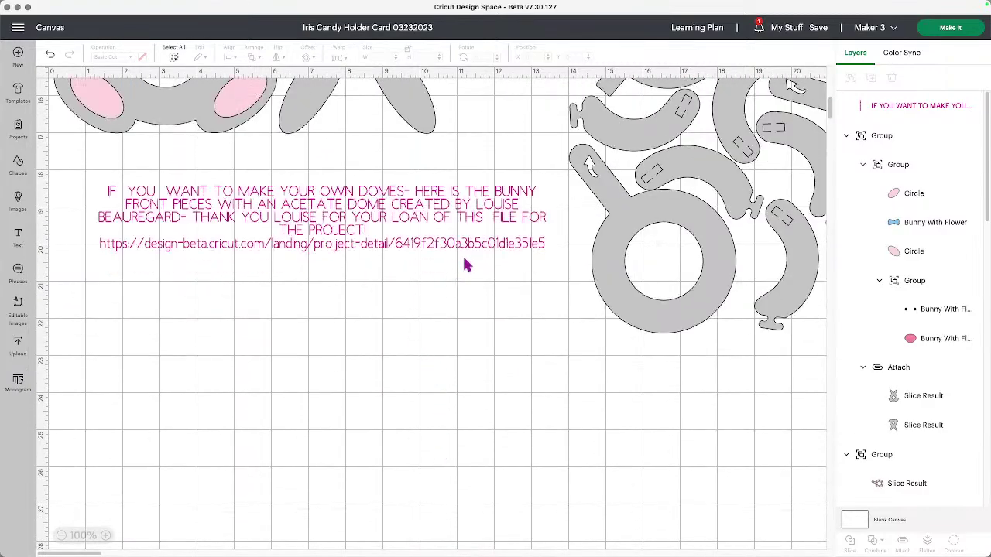
{"action": "left_click", "coordinate": [436, 247]}
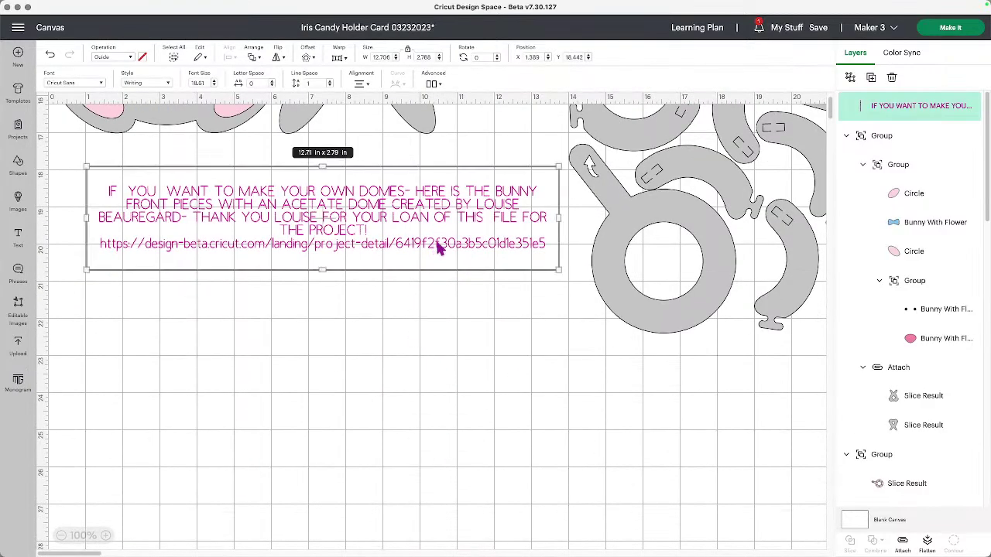
{"action": "double_click", "coordinate": [438, 248]}
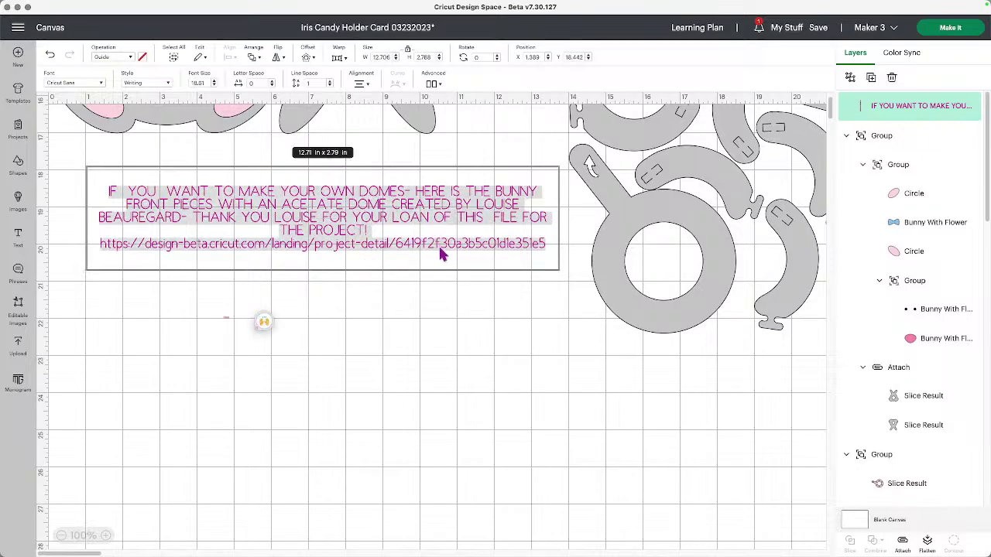
Step: Examine the pink and gray bunny cards, their iris mechanism pieces and the link note, and select the pink bunny group
{"action": "scroll", "coordinate": [475, 304], "scroll_direction": "up", "scroll_amount": 5}
{"action": "scroll", "coordinate": [475, 303], "scroll_direction": "up", "scroll_amount": 8}
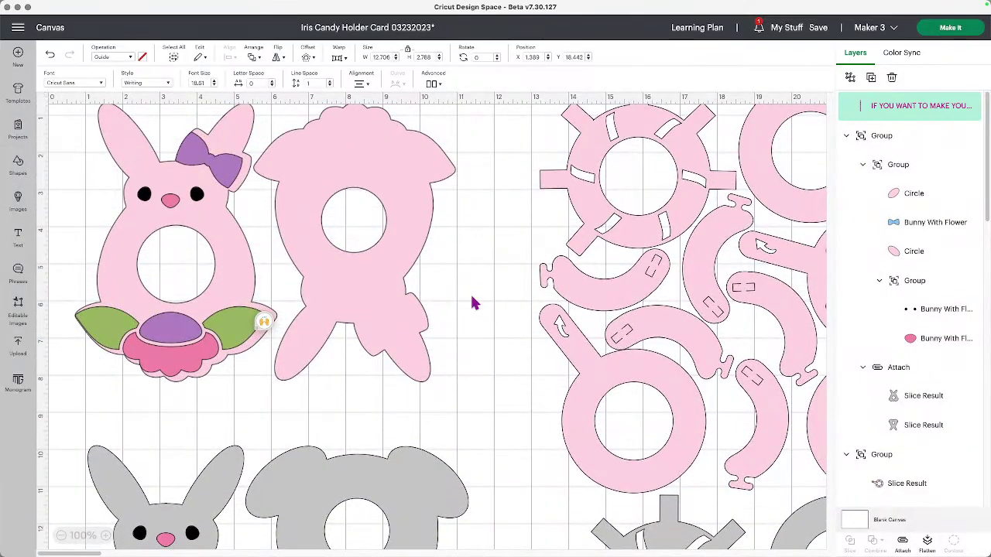
{"action": "scroll", "coordinate": [472, 301], "scroll_direction": "down", "scroll_amount": 12}
{"action": "scroll", "coordinate": [468, 289], "scroll_direction": "down", "scroll_amount": 1}
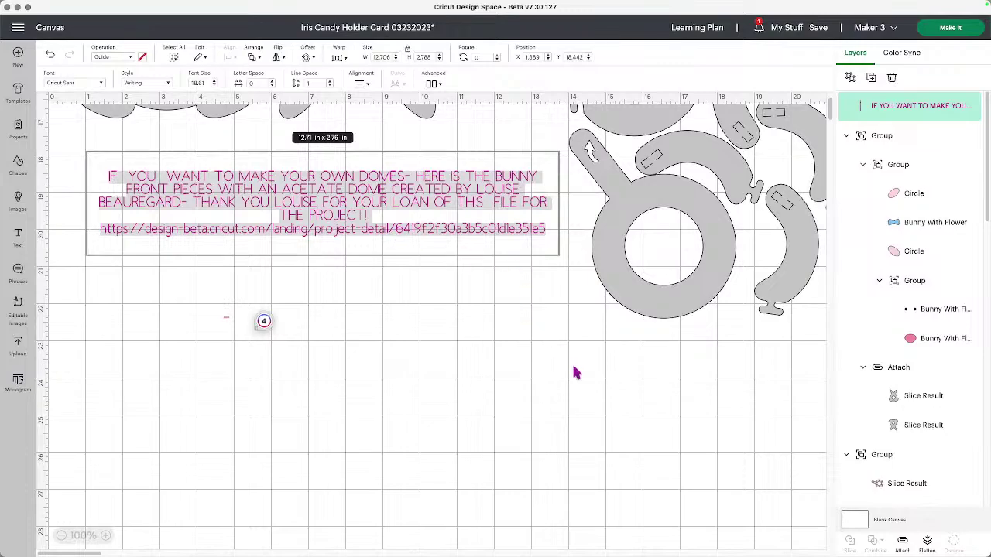
{"action": "scroll", "coordinate": [606, 372], "scroll_direction": "up", "scroll_amount": 8}
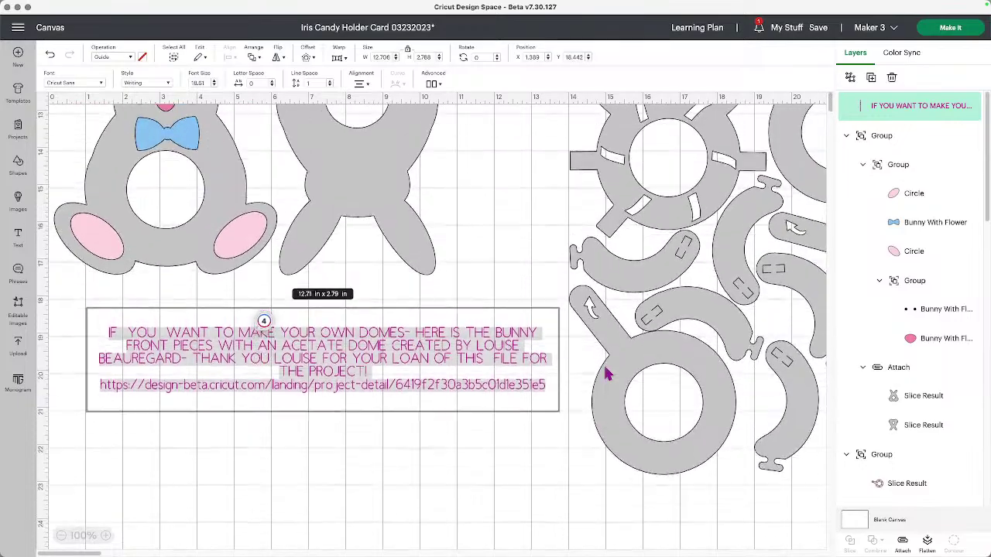
{"action": "scroll", "coordinate": [606, 372], "scroll_direction": "up", "scroll_amount": 1}
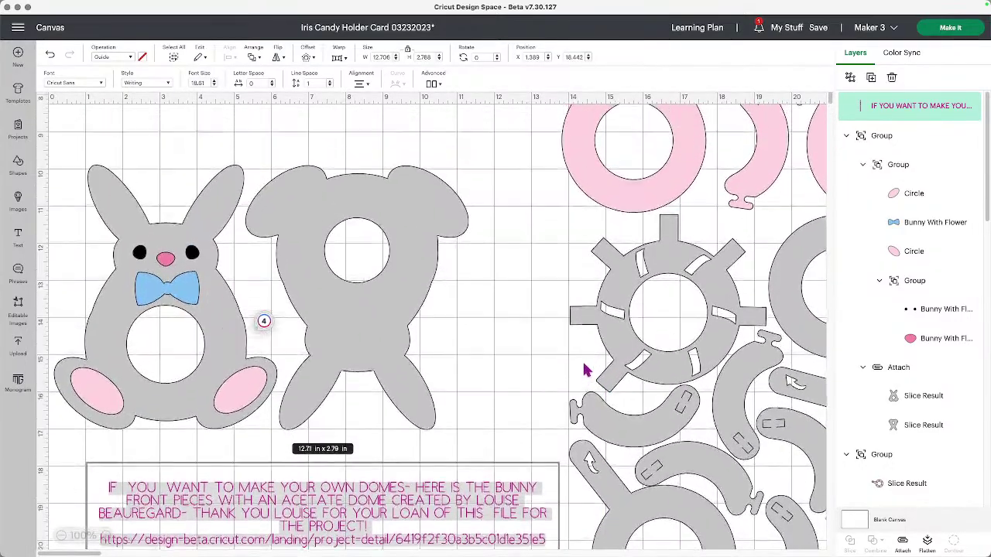
{"action": "scroll", "coordinate": [176, 317], "scroll_direction": "up", "scroll_amount": 5}
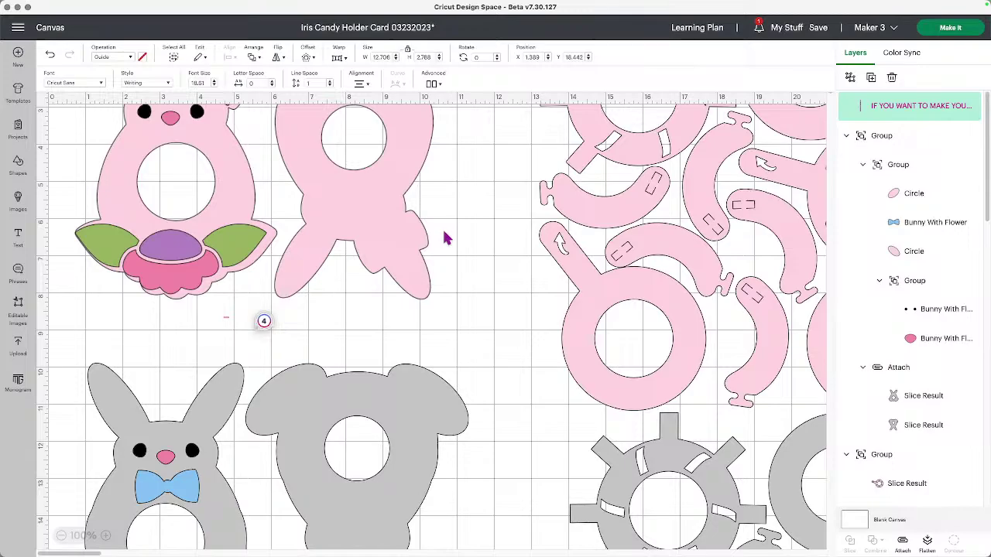
{"action": "scroll", "coordinate": [446, 233], "scroll_direction": "right", "scroll_amount": 1}
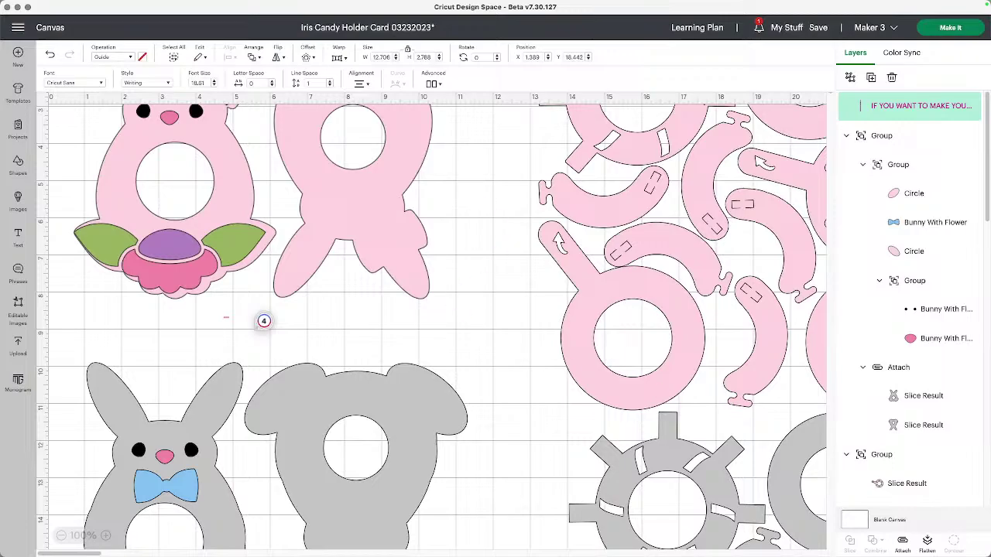
{"action": "left_click", "coordinate": [309, 261]}
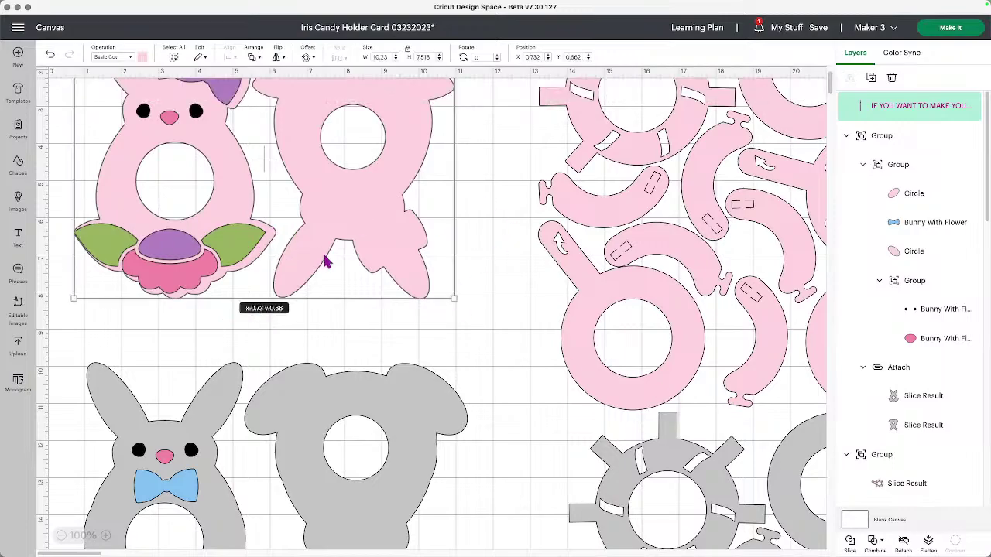
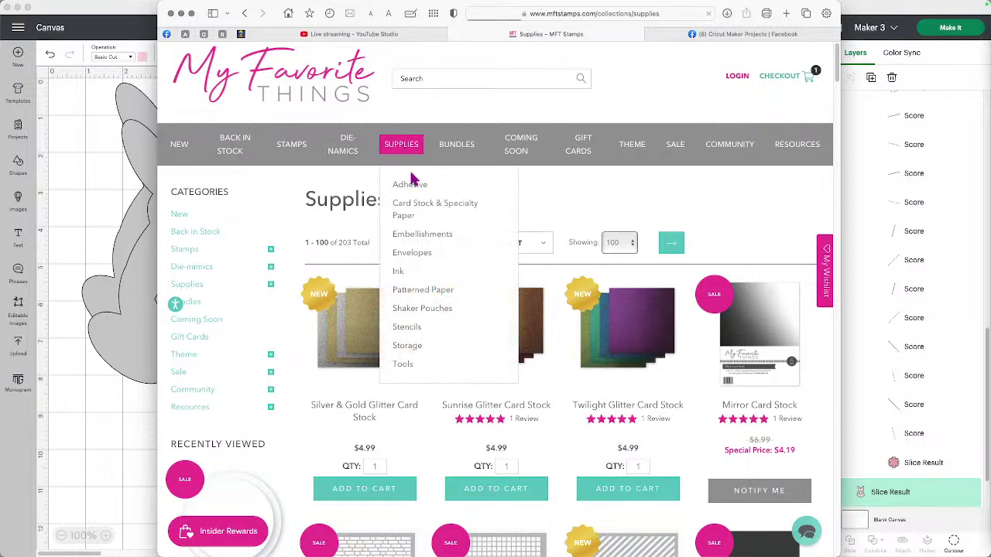
Step: On the My Favorite Things website in the browser, find Circle Shaker Treat Pouches among the Shaker Pouches supplies and open its product page
{"action": "left_click", "coordinate": [402, 151]}
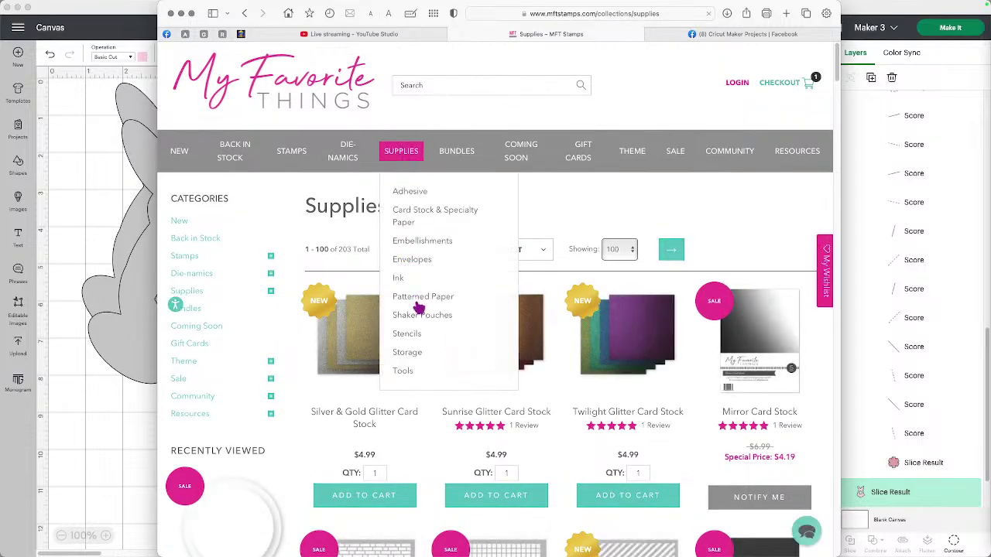
{"action": "left_click", "coordinate": [422, 316]}
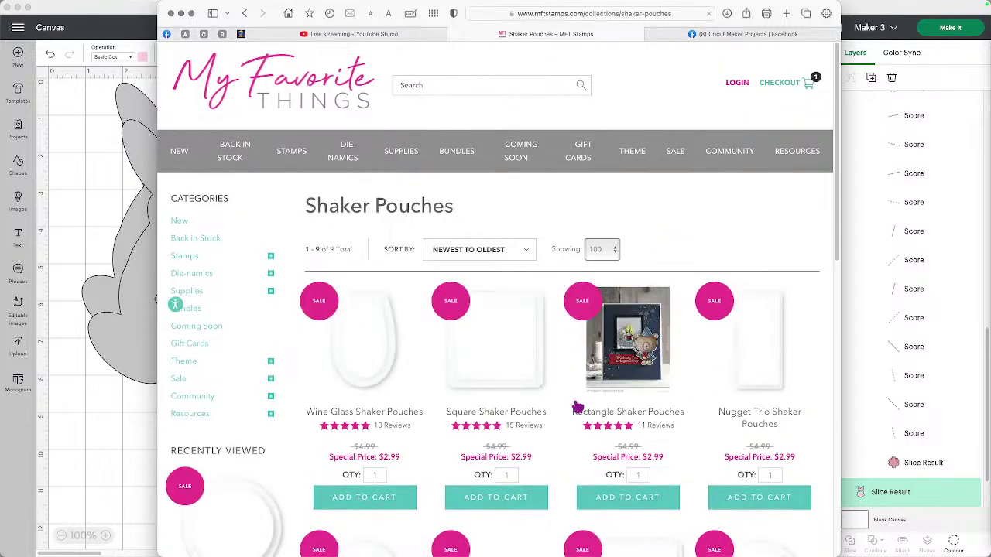
{"action": "scroll", "coordinate": [500, 403], "scroll_direction": "down", "scroll_amount": 5}
{"action": "scroll", "coordinate": [499, 402], "scroll_direction": "down", "scroll_amount": 1}
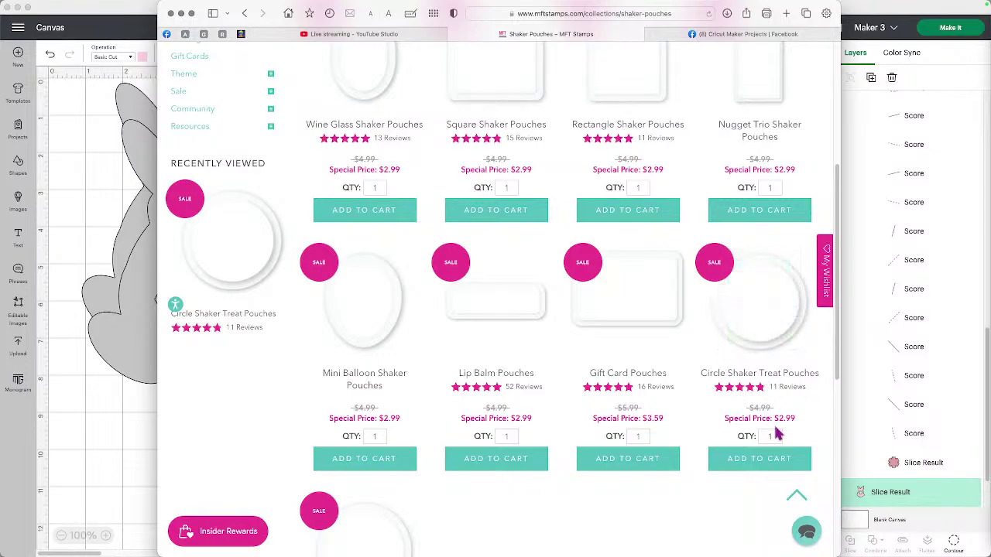
{"action": "left_click", "coordinate": [768, 304]}
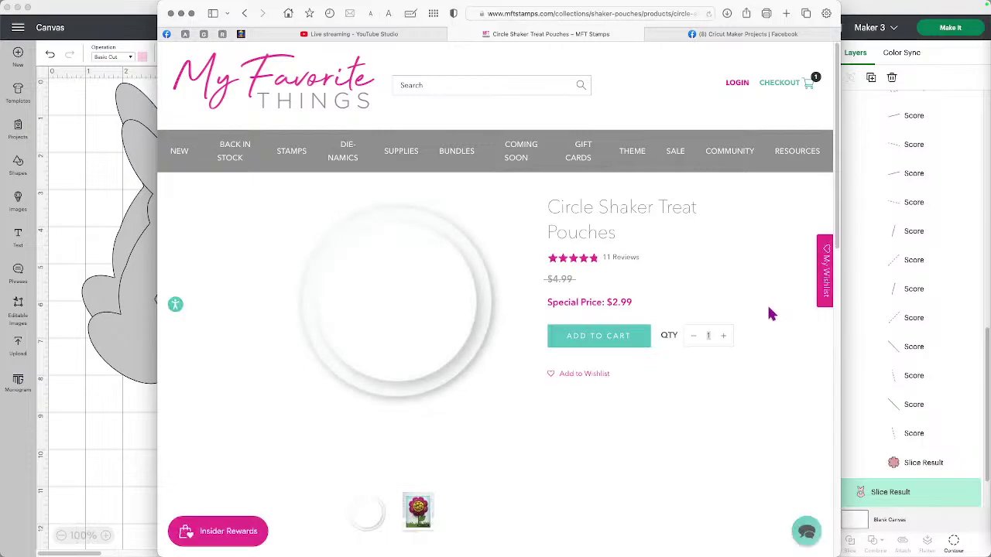
Step: Review the Circle Shaker Treat Pouches product photos, price and description, including the pouch size, depth and package contents
{"action": "scroll", "coordinate": [579, 329], "scroll_direction": "down", "scroll_amount": 2}
{"action": "scroll", "coordinate": [580, 329], "scroll_direction": "down", "scroll_amount": 5}
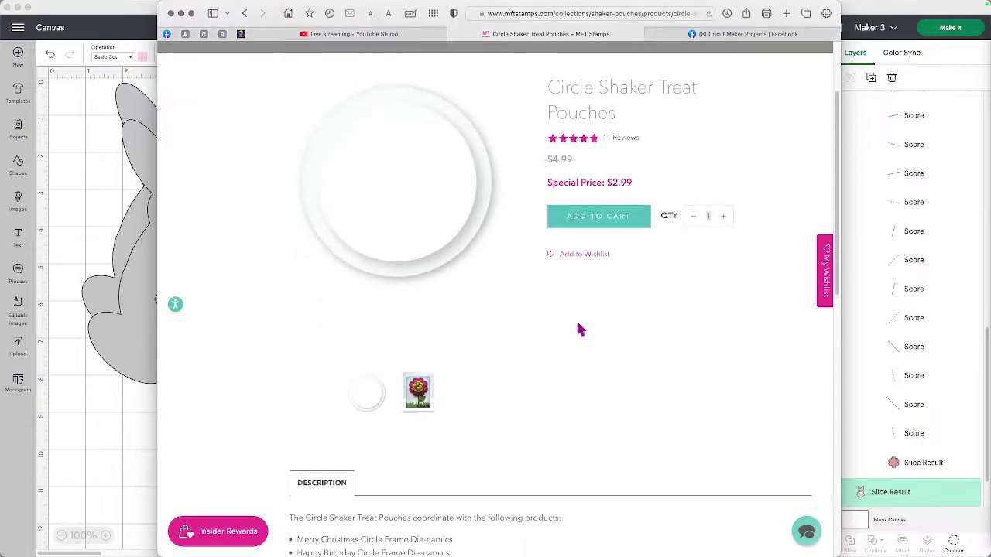
{"action": "scroll", "coordinate": [575, 328], "scroll_direction": "down", "scroll_amount": 2}
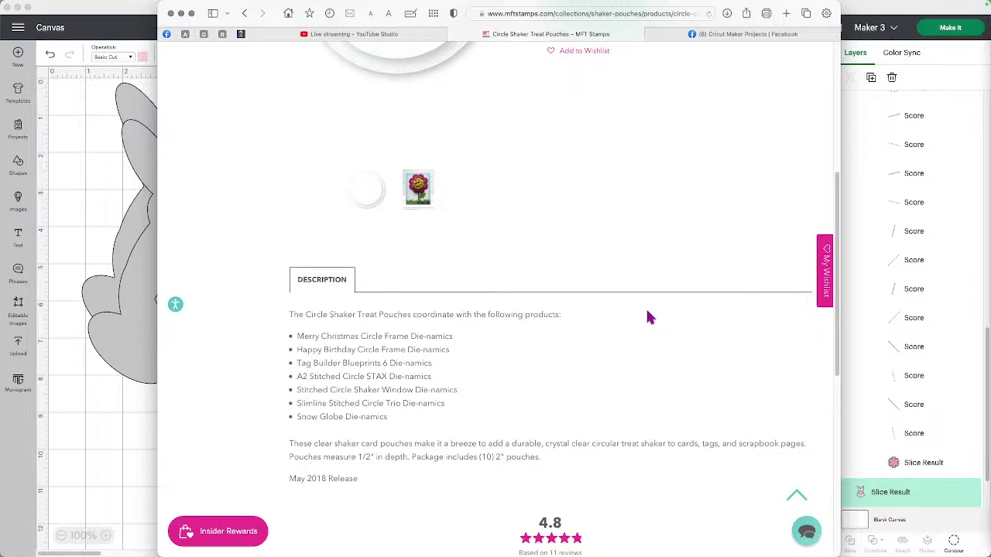
{"action": "scroll", "coordinate": [649, 317], "scroll_direction": "up", "scroll_amount": 3}
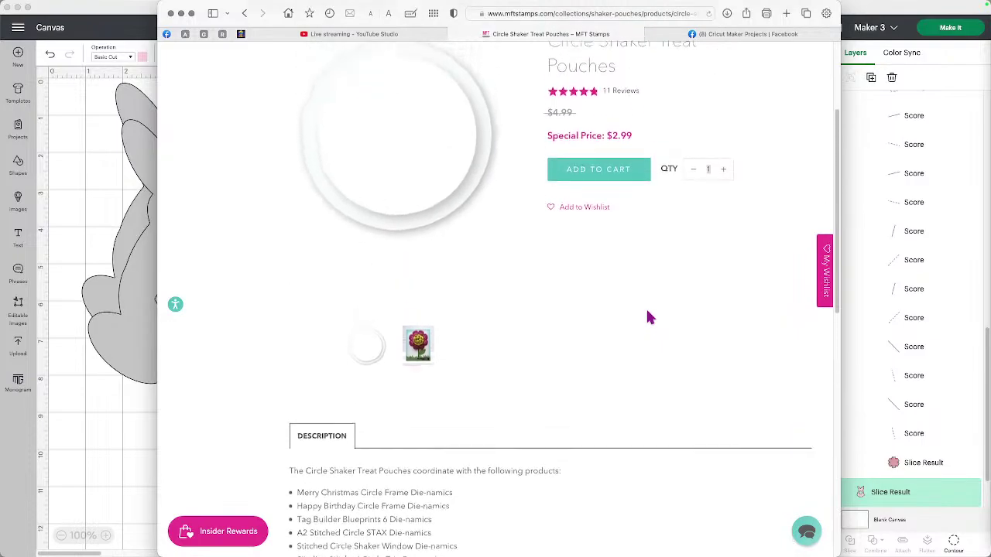
{"action": "scroll", "coordinate": [647, 317], "scroll_direction": "down", "scroll_amount": 3}
{"action": "scroll", "coordinate": [641, 327], "scroll_direction": "up", "scroll_amount": 3}
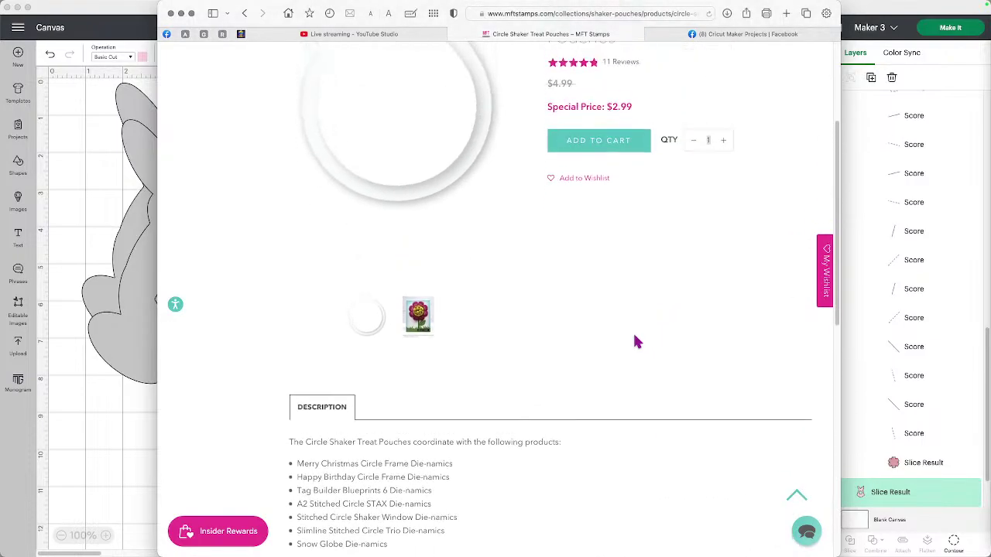
{"action": "scroll", "coordinate": [633, 343], "scroll_direction": "up", "scroll_amount": 3}
{"action": "scroll", "coordinate": [624, 327], "scroll_direction": "down", "scroll_amount": 5}
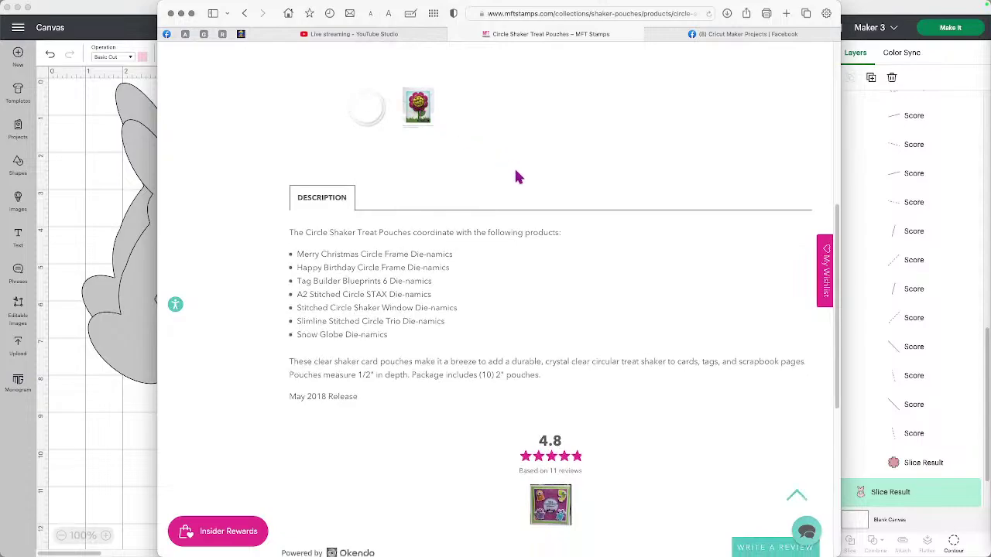
{"action": "scroll", "coordinate": [517, 177], "scroll_direction": "up", "scroll_amount": 3}
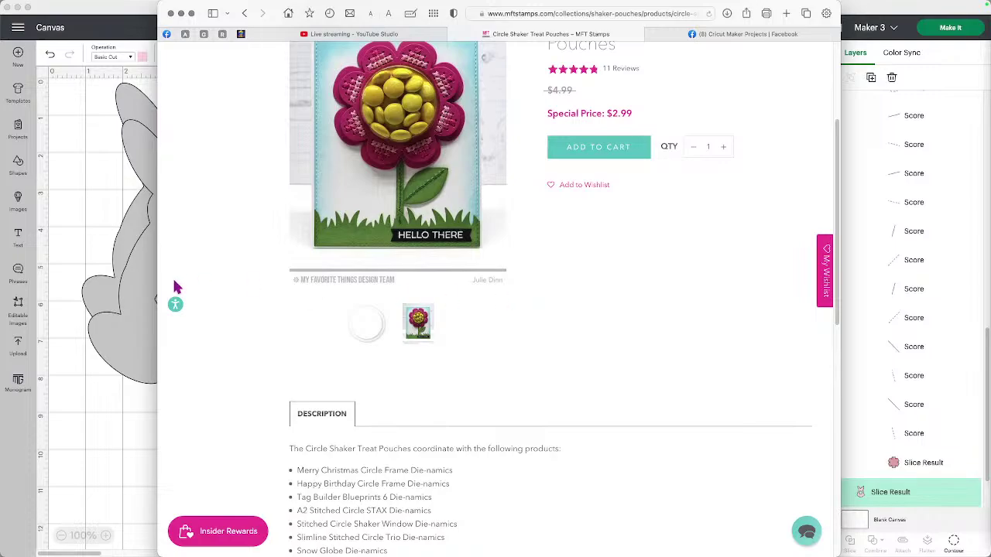
{"action": "scroll", "coordinate": [326, 448], "scroll_direction": "down", "scroll_amount": 5}
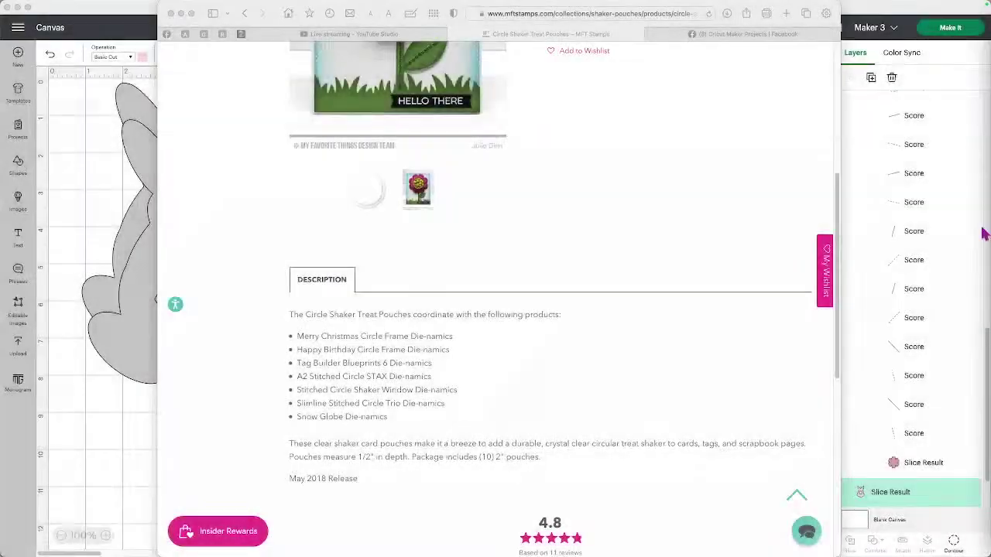
{"action": "scroll", "coordinate": [389, 124], "scroll_direction": "up", "scroll_amount": 5}
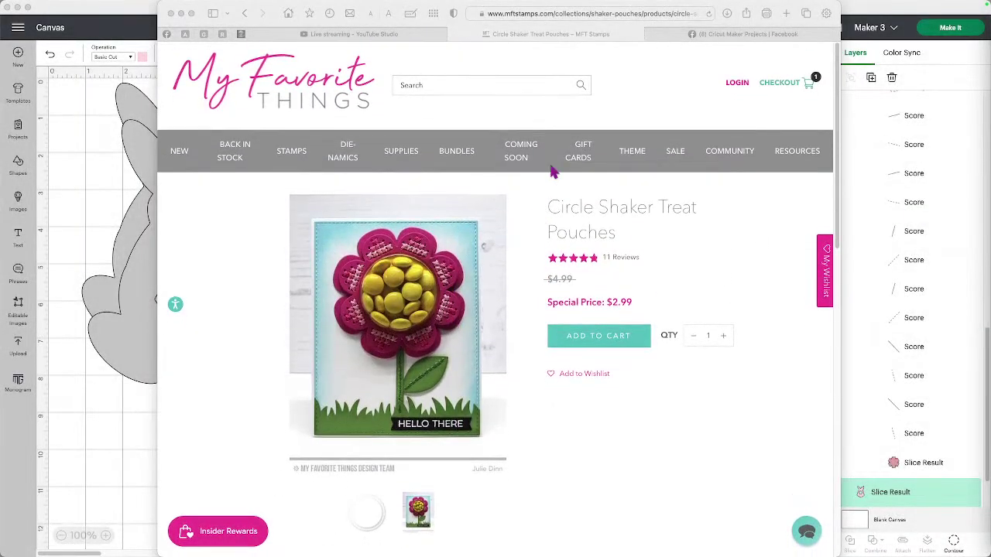
Step: Return to the Shaker Pouches supplies collection and browse the available pouch shapes through to the Circle Shaker Pouches
{"action": "left_click", "coordinate": [393, 155]}
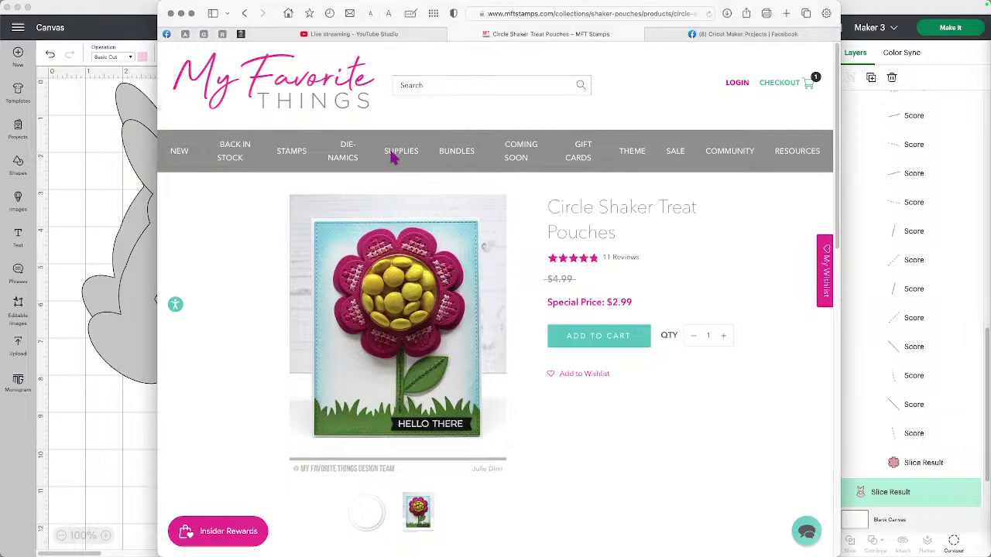
{"action": "left_click", "coordinate": [438, 316]}
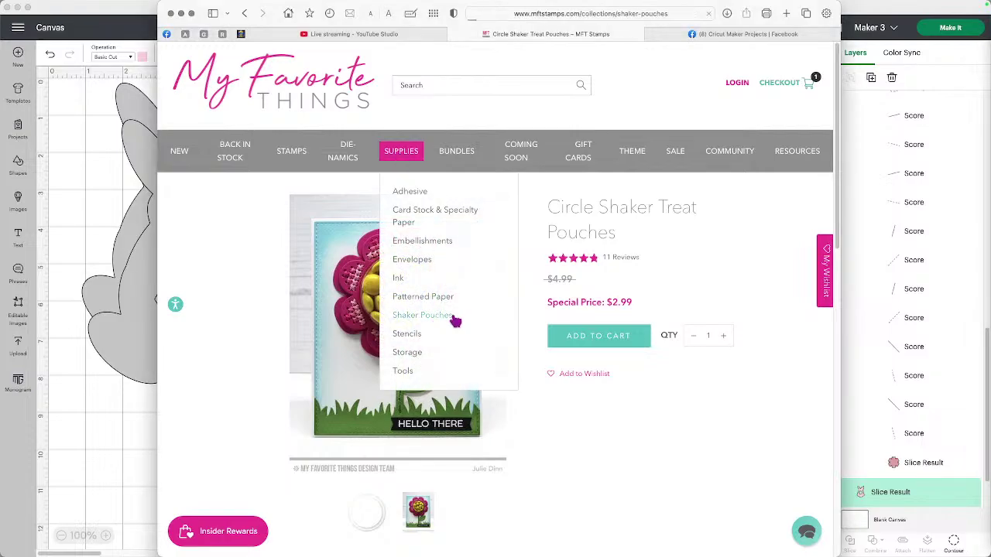
{"action": "scroll", "coordinate": [584, 401], "scroll_direction": "down", "scroll_amount": 2}
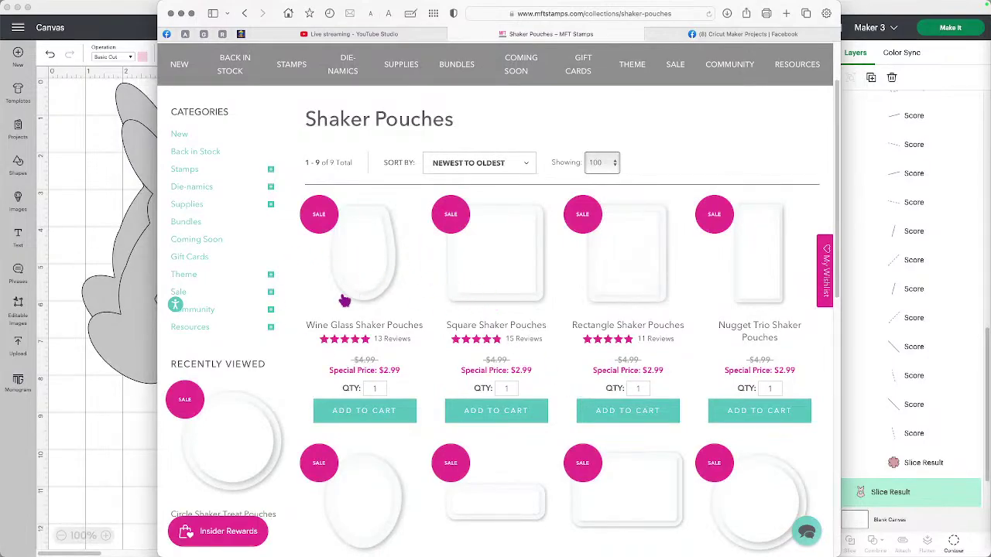
{"action": "scroll", "coordinate": [635, 364], "scroll_direction": "down", "scroll_amount": 1}
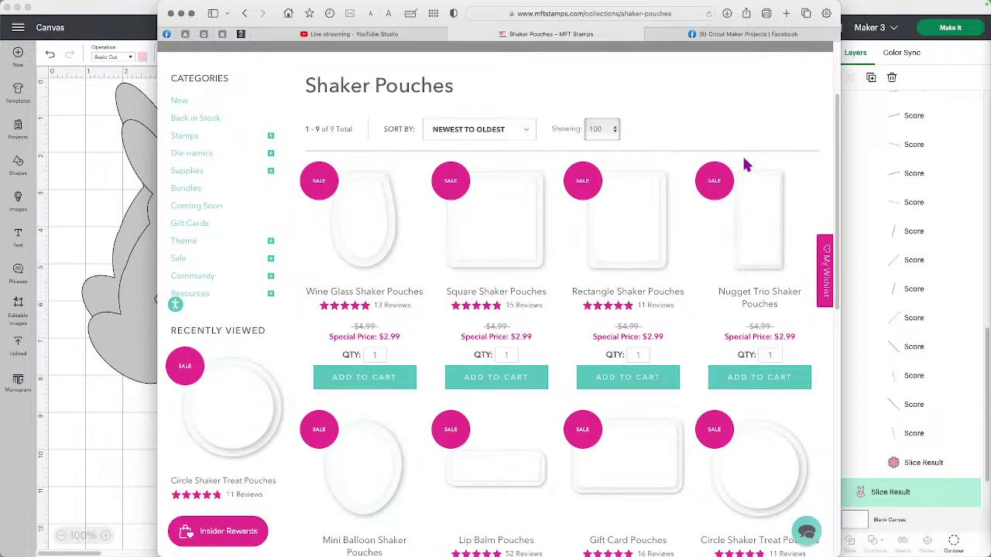
{"action": "scroll", "coordinate": [684, 362], "scroll_direction": "down", "scroll_amount": 3}
{"action": "scroll", "coordinate": [685, 362], "scroll_direction": "down", "scroll_amount": 2}
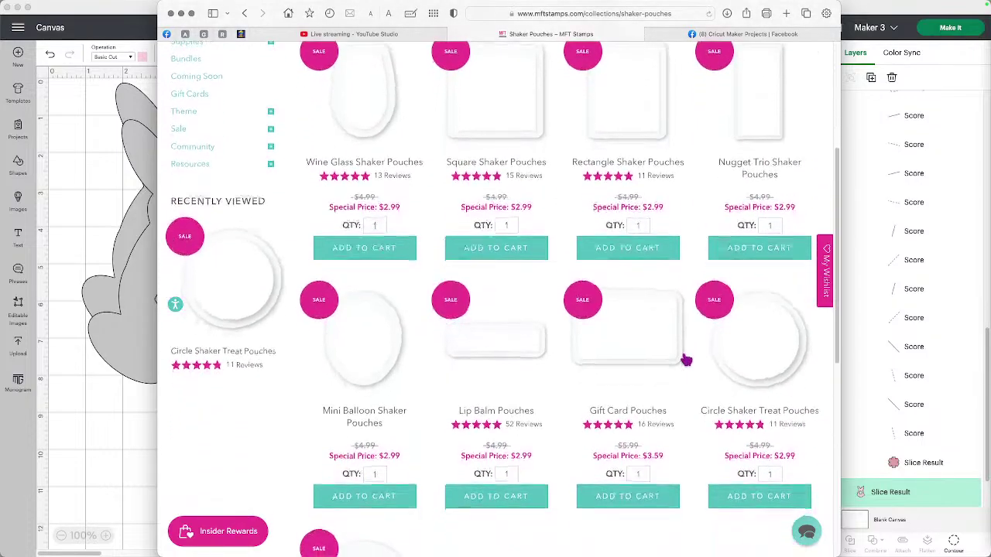
{"action": "scroll", "coordinate": [492, 374], "scroll_direction": "down", "scroll_amount": 3}
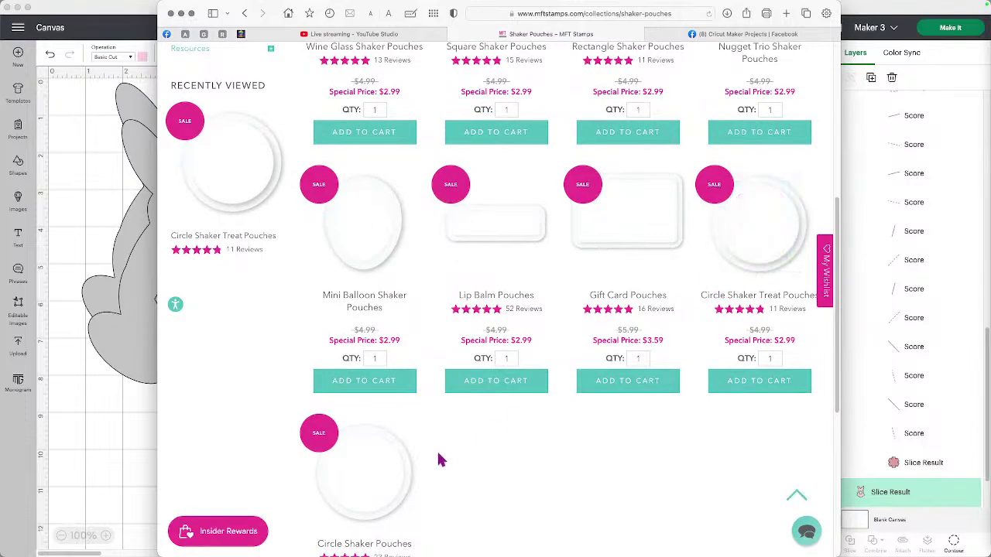
Step: Load the Michaels store website, michaels.com, in place of the Shaker Pouches collection page
{"action": "scroll", "coordinate": [414, 449], "scroll_direction": "down", "scroll_amount": 3}
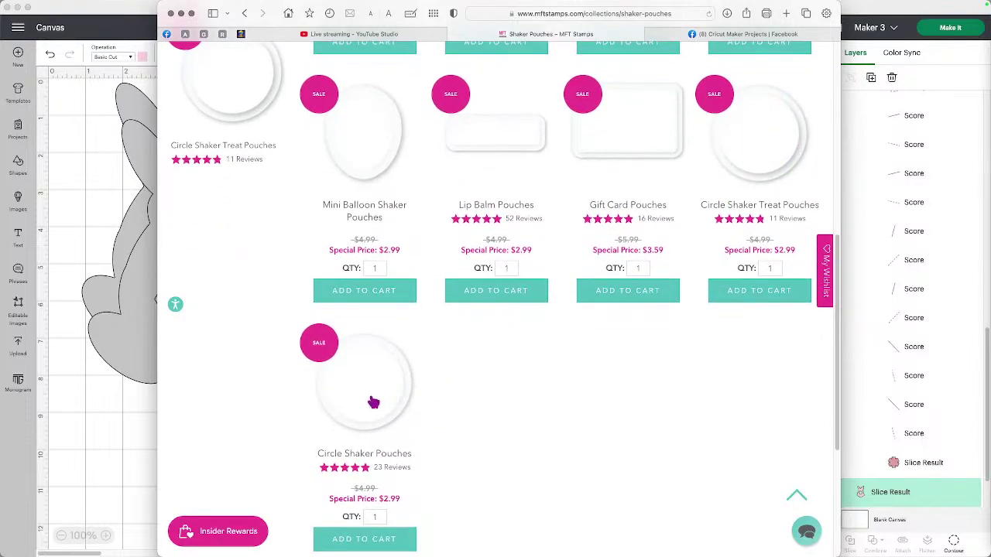
{"action": "left_click", "coordinate": [588, 10]}
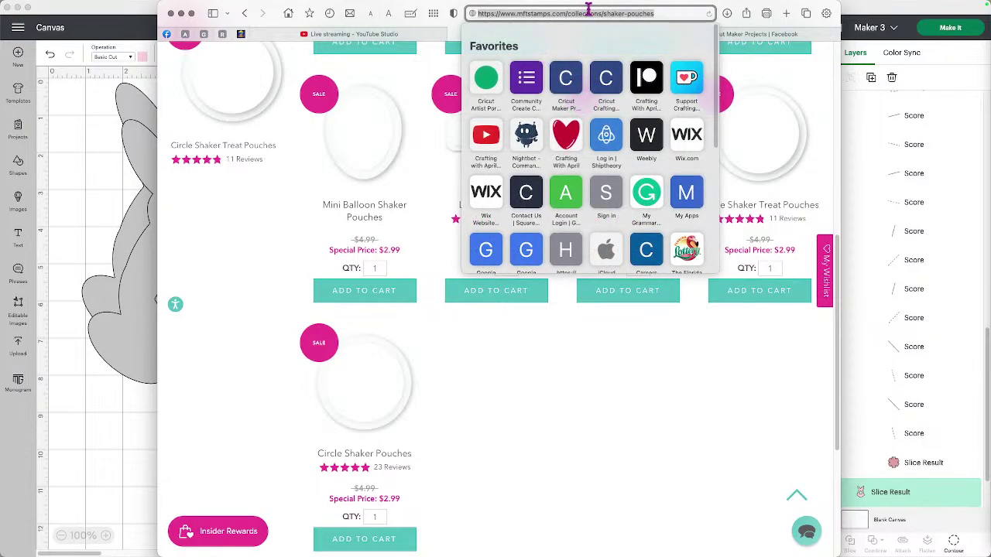
{"action": "key", "text": "BackSpace"}
{"action": "type", "text": "mic"}
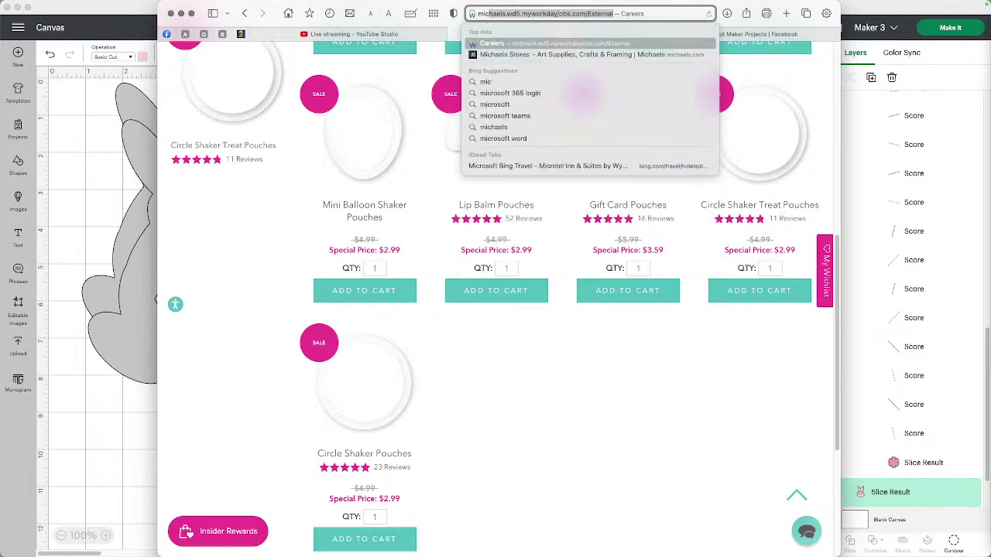
{"action": "type", "text": "haels.com"}
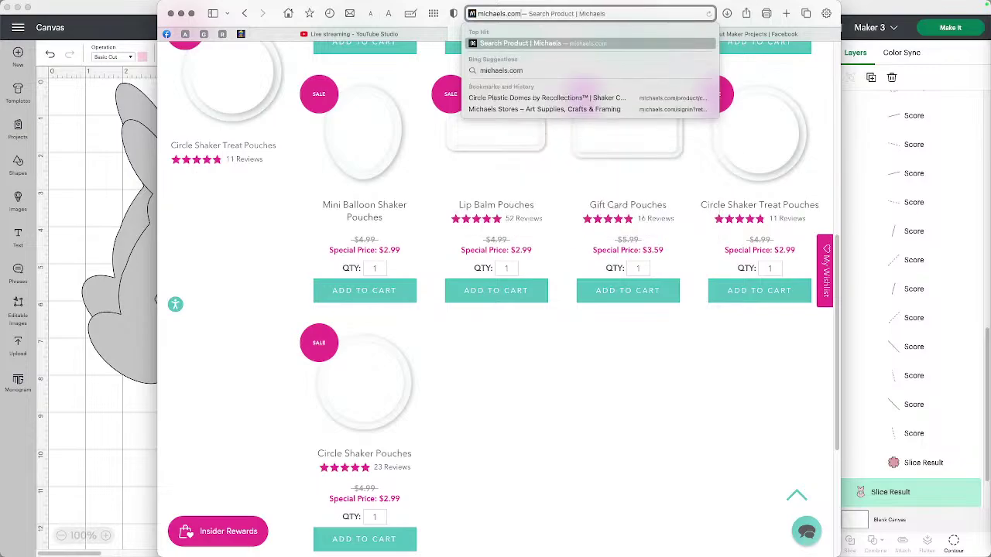
{"action": "key", "text": "Return"}
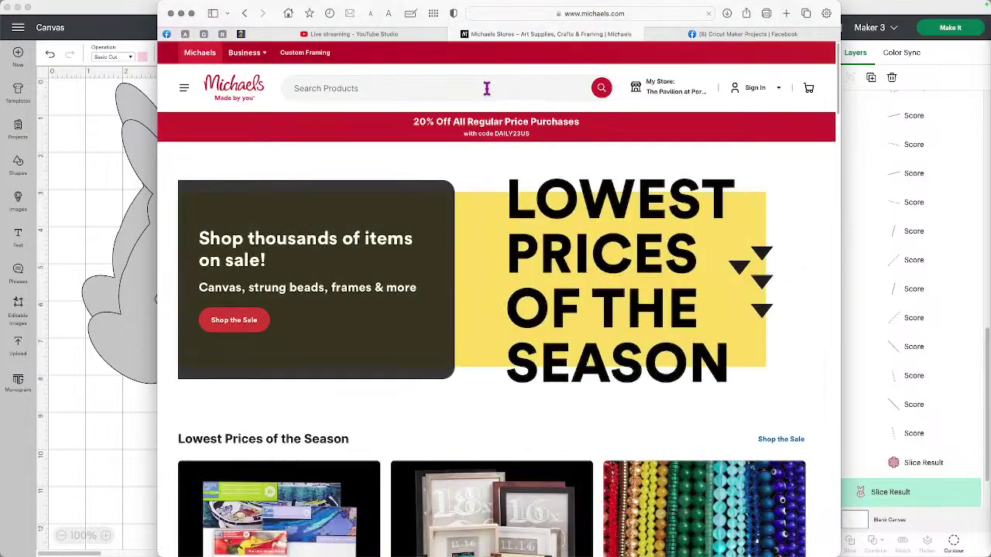
Step: Search the Michaels store's products for "domes"
{"action": "left_click", "coordinate": [450, 89]}
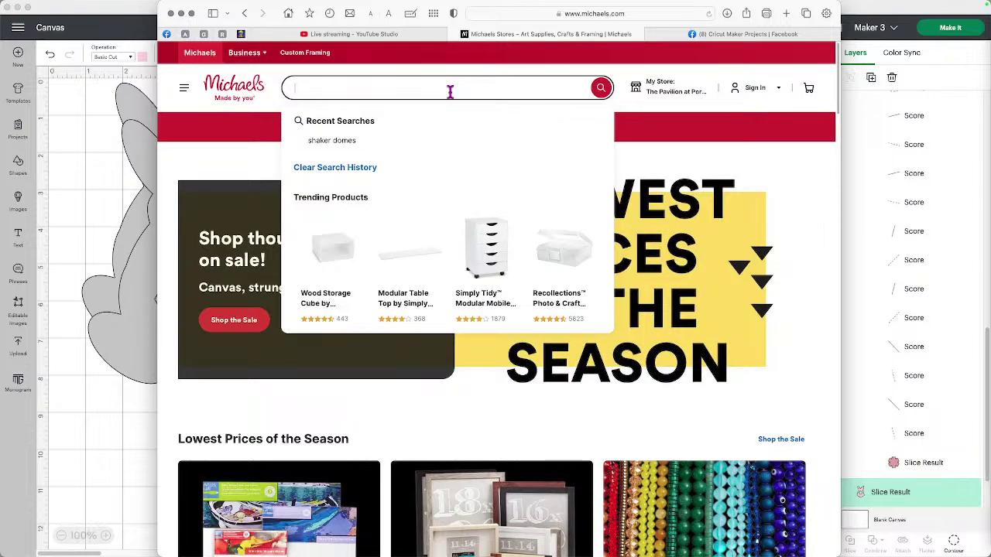
{"action": "type", "text": "domes"}
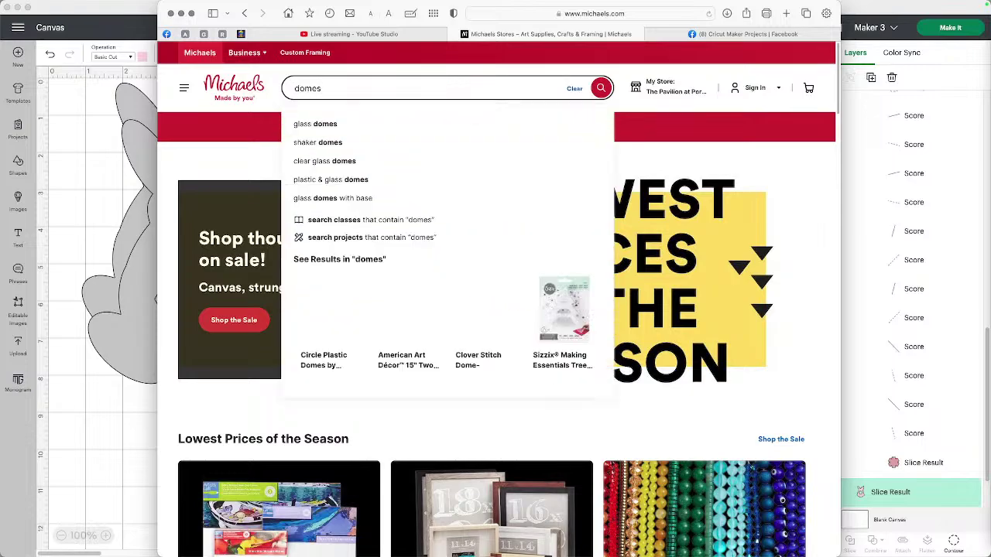
{"action": "key", "text": "Return"}
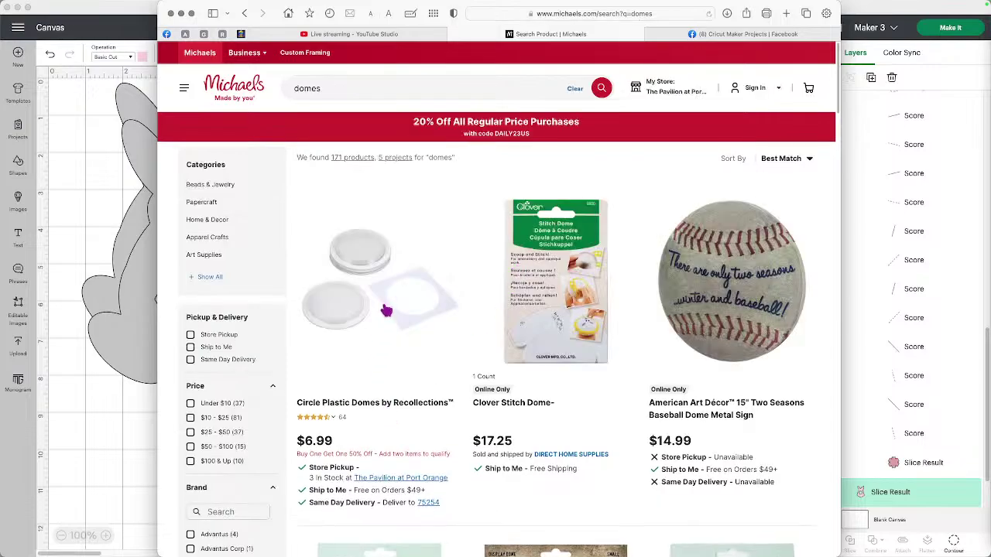
Step: Open the Circle Plastic Domes by Recollections product page and check the dome dimensions, depth and package contents in its description
{"action": "left_click", "coordinate": [431, 326]}
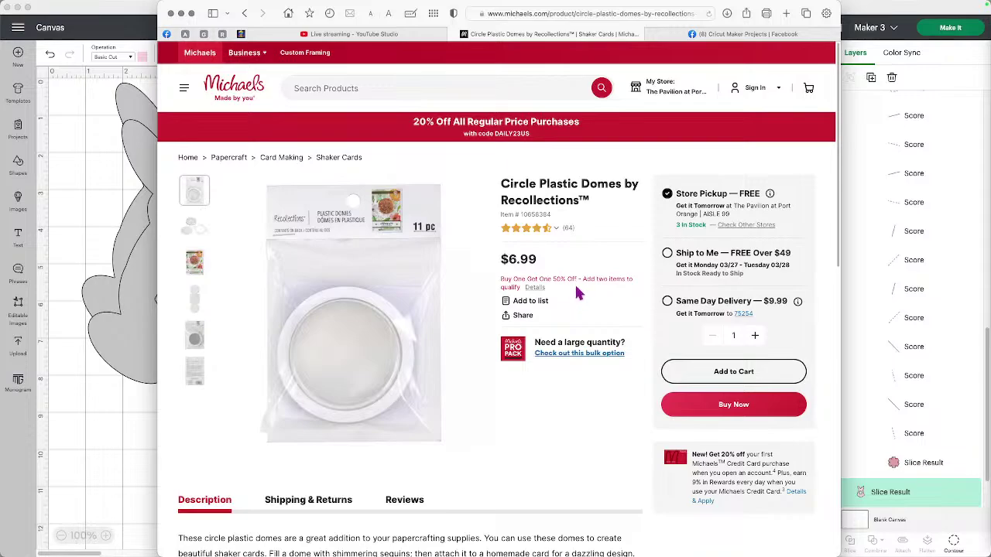
{"action": "scroll", "coordinate": [430, 333], "scroll_direction": "down", "scroll_amount": 3}
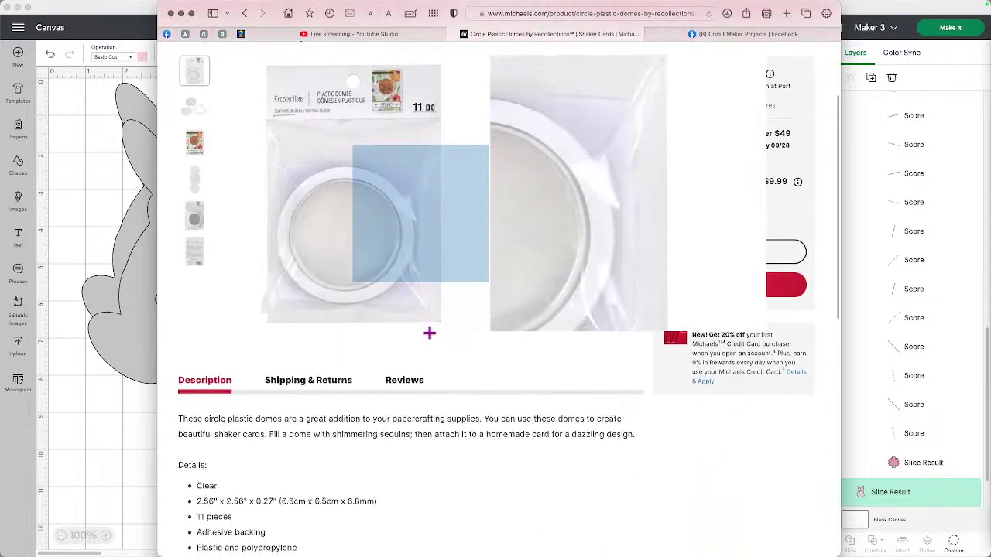
{"action": "scroll", "coordinate": [429, 333], "scroll_direction": "down", "scroll_amount": 2}
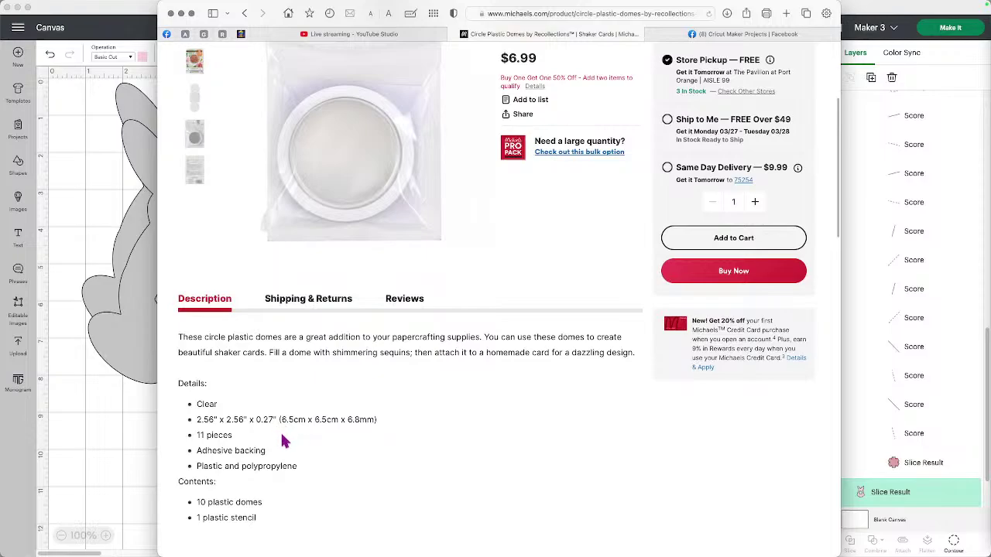
{"action": "left_click_drag", "start_coordinate": [405, 447], "coordinate": [257, 419]}
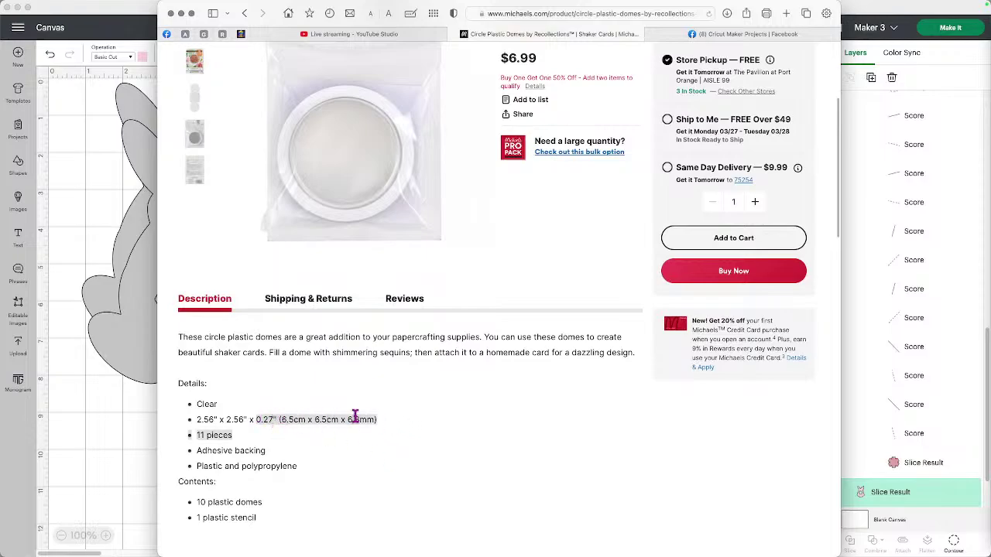
{"action": "scroll", "coordinate": [354, 418], "scroll_direction": "up", "scroll_amount": 5}
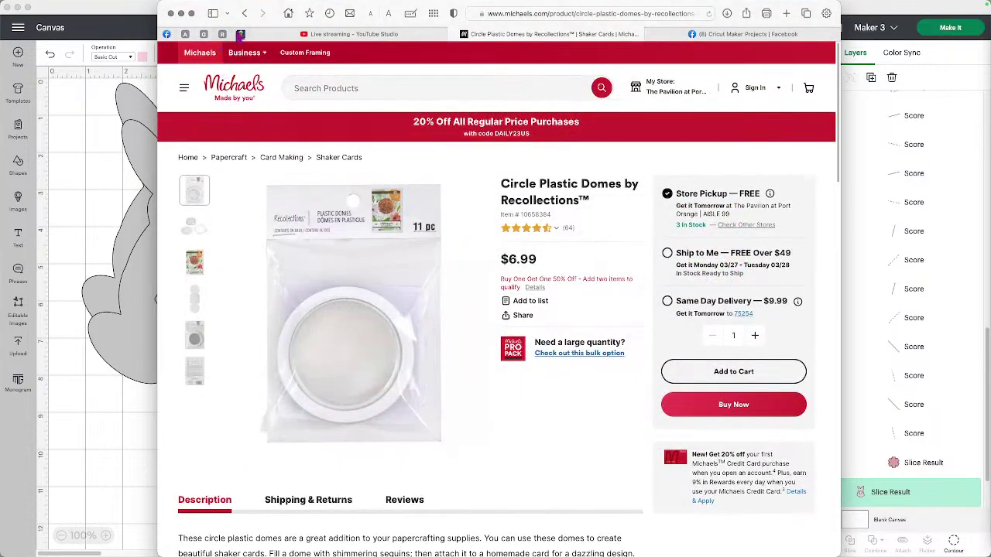
Step: Return to the "domes" search results and browse the available dome products through to the 12 Pack of circle shaker domes
{"action": "left_click", "coordinate": [244, 13]}
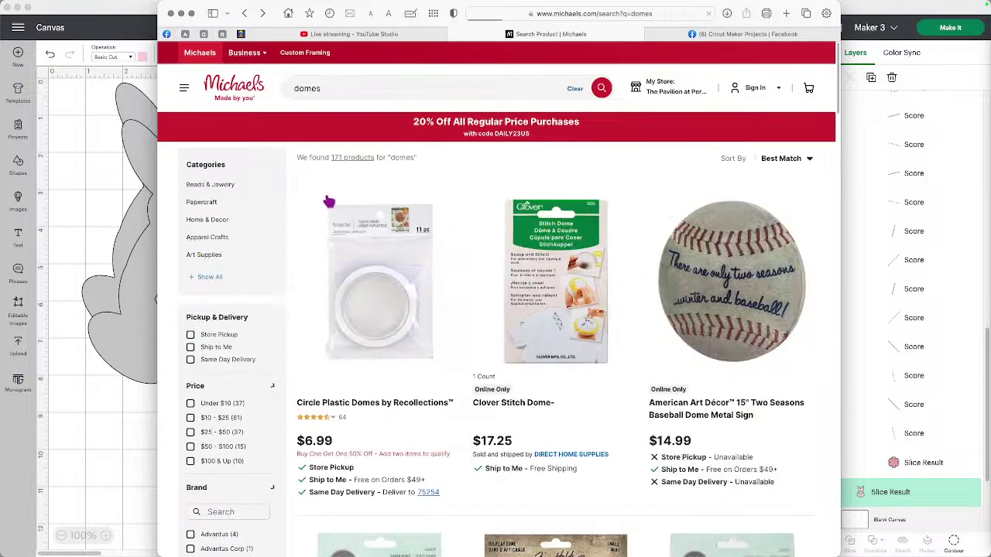
{"action": "scroll", "coordinate": [547, 304], "scroll_direction": "down", "scroll_amount": 4}
{"action": "scroll", "coordinate": [547, 303], "scroll_direction": "down", "scroll_amount": 4}
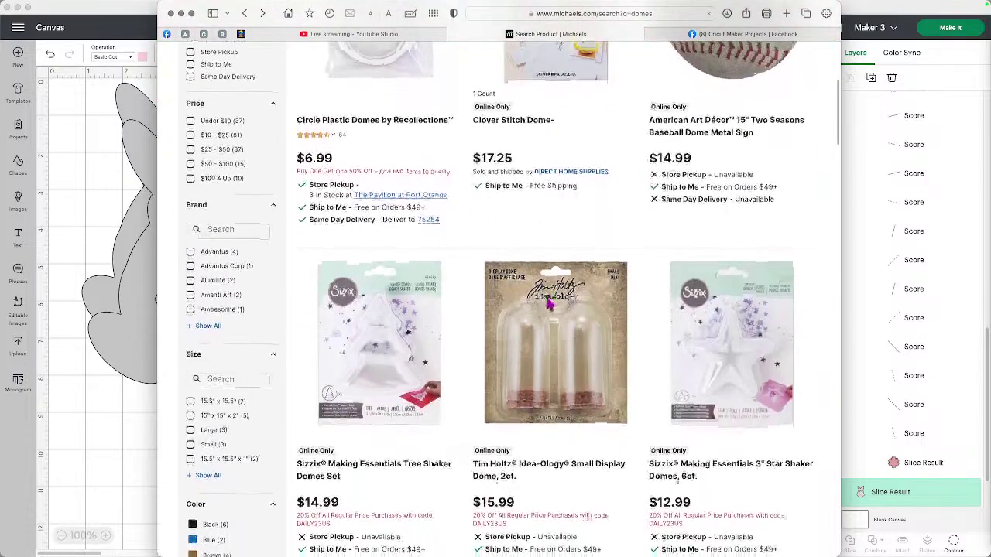
{"action": "scroll", "coordinate": [545, 300], "scroll_direction": "up", "scroll_amount": 5}
{"action": "scroll", "coordinate": [546, 298], "scroll_direction": "up", "scroll_amount": 2}
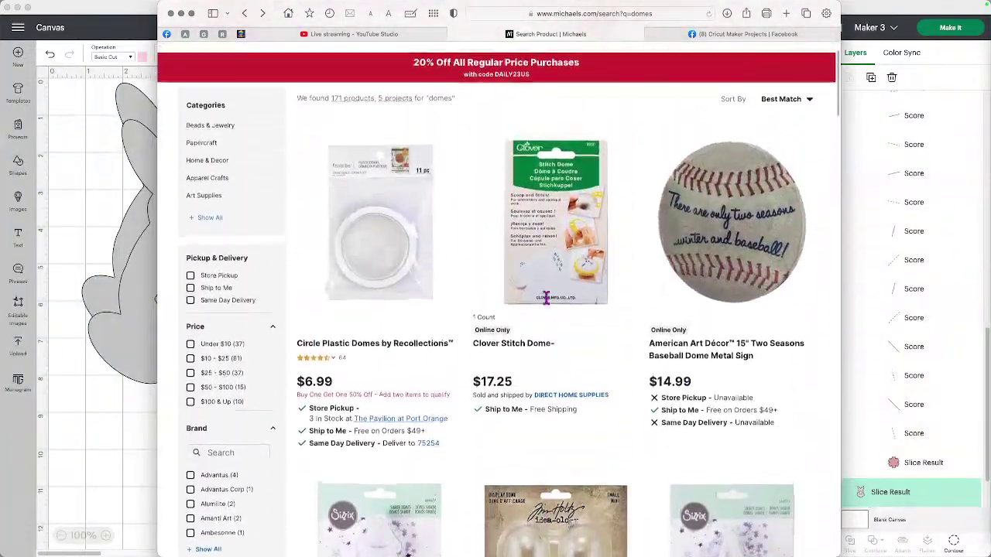
{"action": "scroll", "coordinate": [548, 305], "scroll_direction": "down", "scroll_amount": 3}
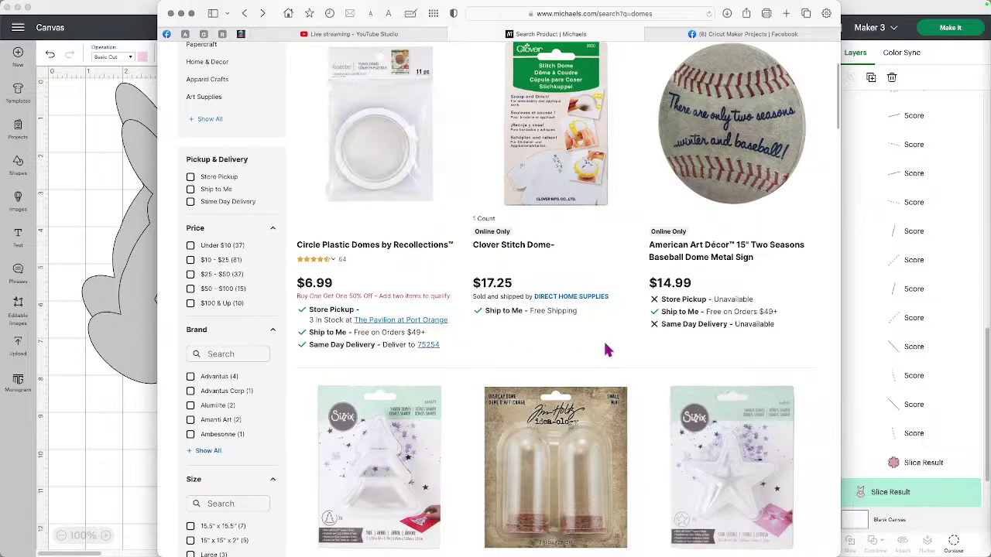
{"action": "scroll", "coordinate": [603, 339], "scroll_direction": "down", "scroll_amount": 5}
{"action": "scroll", "coordinate": [608, 350], "scroll_direction": "down", "scroll_amount": 10}
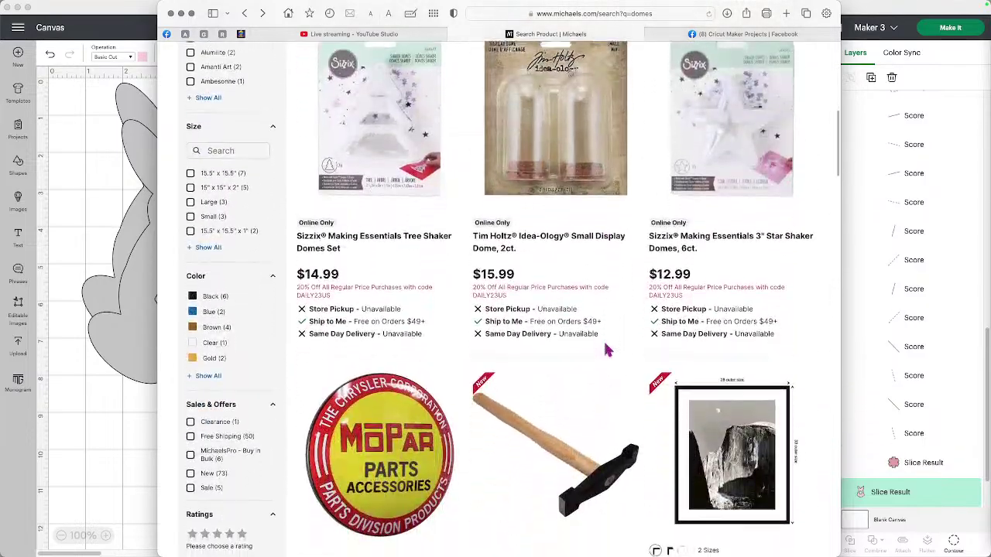
{"action": "scroll", "coordinate": [607, 350], "scroll_direction": "down", "scroll_amount": 8}
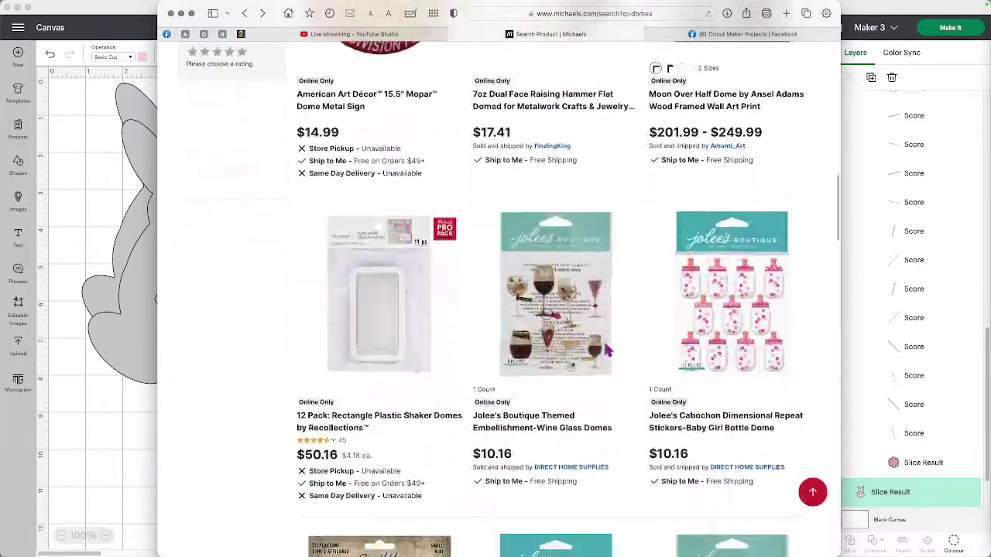
{"action": "scroll", "coordinate": [608, 350], "scroll_direction": "down", "scroll_amount": 20}
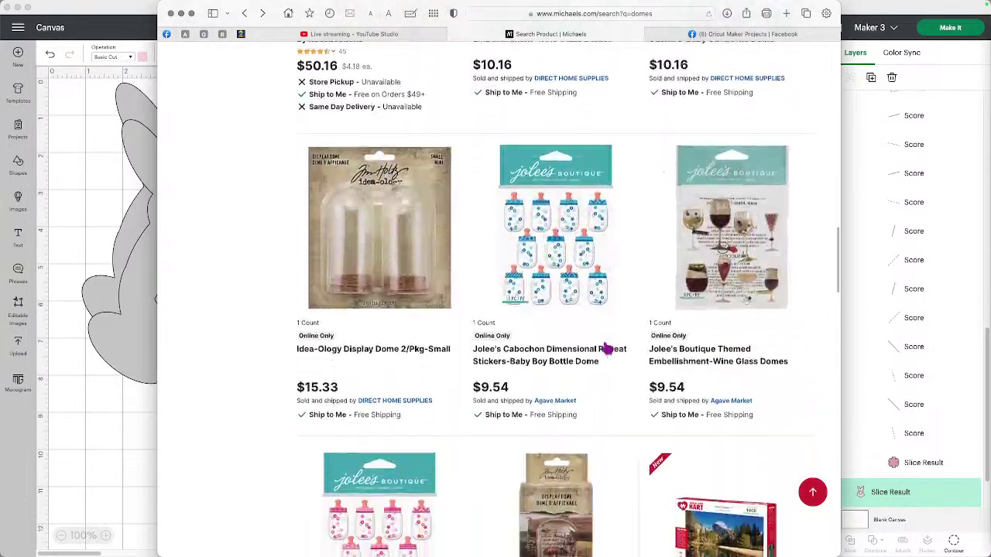
{"action": "scroll", "coordinate": [608, 350], "scroll_direction": "down", "scroll_amount": 11}
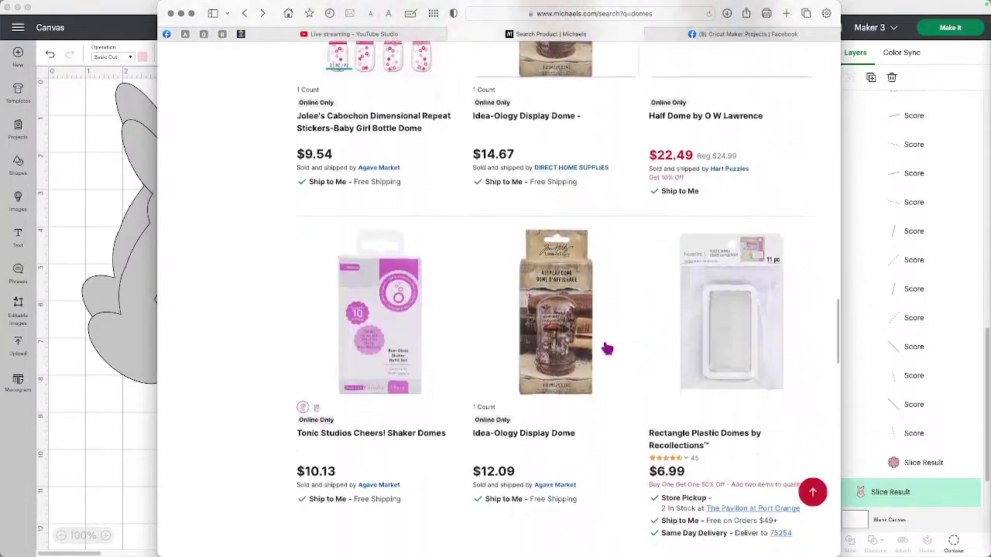
{"action": "scroll", "coordinate": [608, 350], "scroll_direction": "down", "scroll_amount": 1}
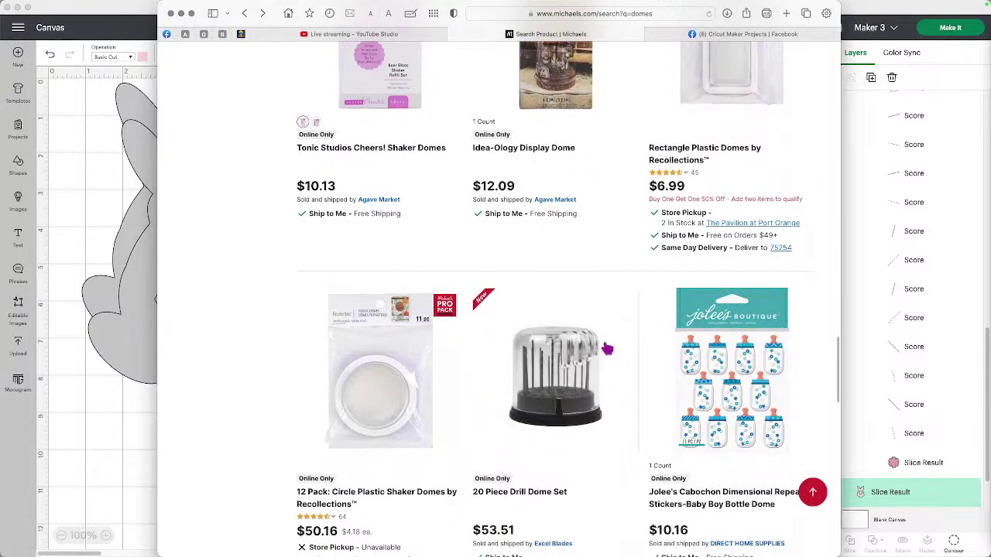
Step: Open the 12 Pack: Circle Plastic Shaker Domes by Recollections page and check the dome dimensions and pack contents
{"action": "left_click", "coordinate": [427, 370]}
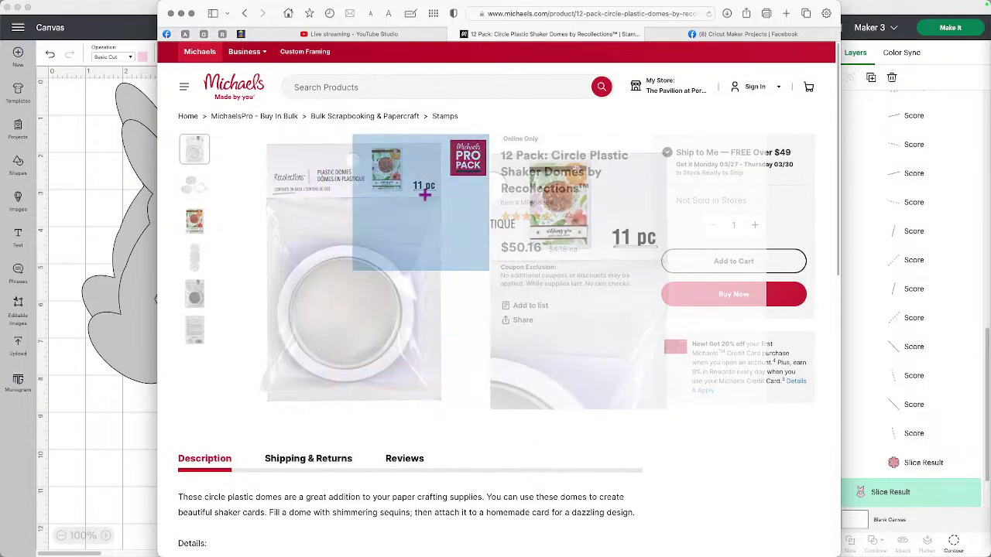
{"action": "scroll", "coordinate": [456, 364], "scroll_direction": "down", "scroll_amount": 5}
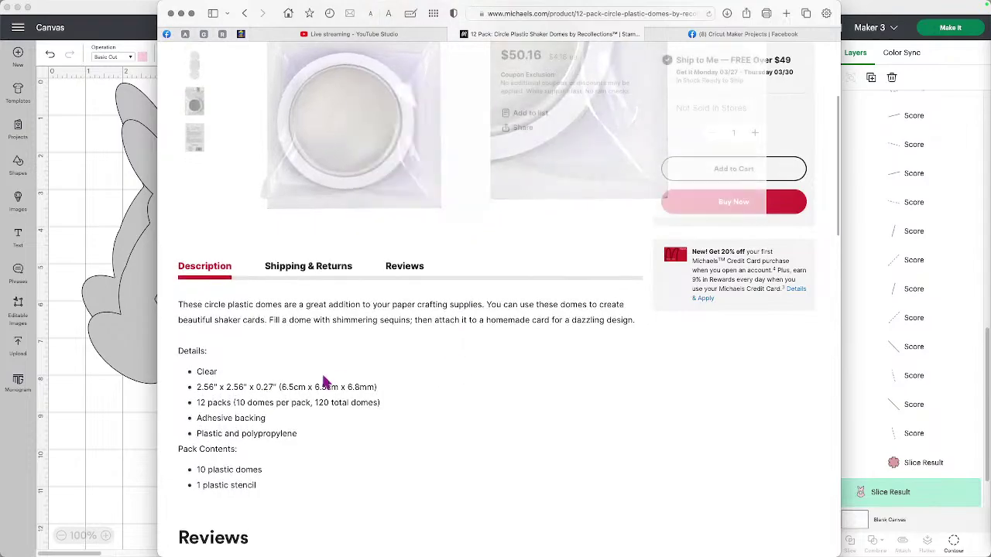
{"action": "mouse_move", "coordinate": [278, 391]}
{"action": "left_mouse_down"}
{"action": "mouse_move", "coordinate": [248, 389]}
{"action": "mouse_move", "coordinate": [273, 390]}
{"action": "left_mouse_up"}
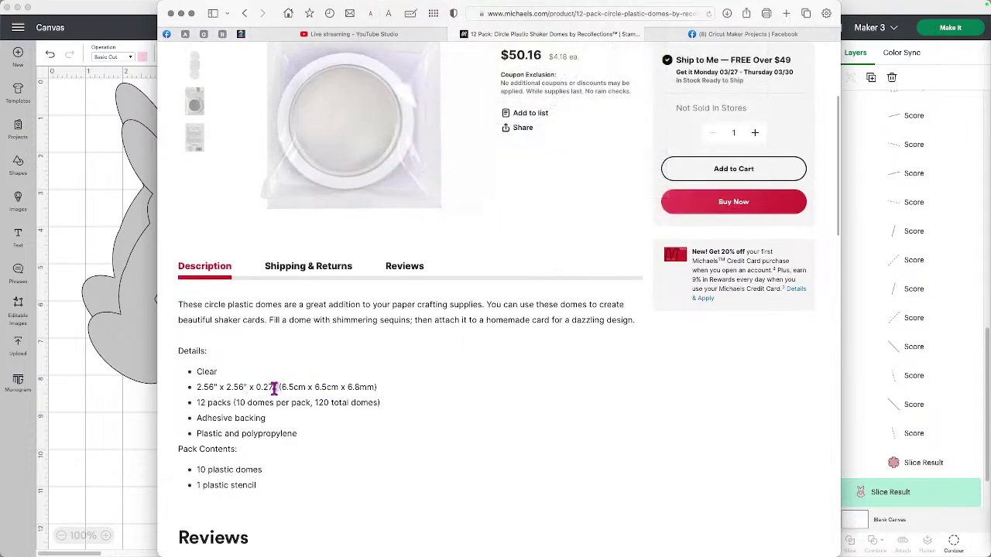
{"action": "scroll", "coordinate": [202, 205], "scroll_direction": "down", "scroll_amount": 1}
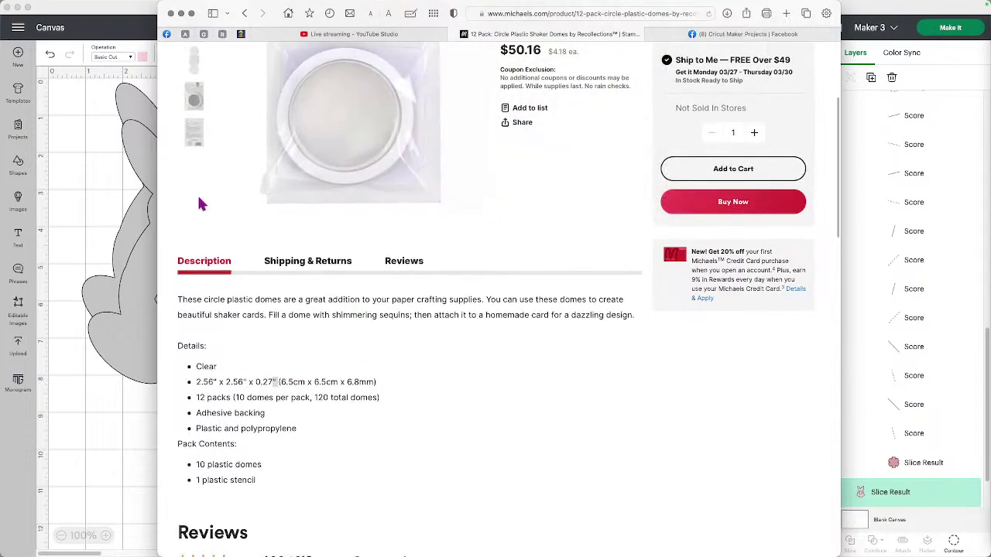
Step: Go back to the "domes" results and browse past the 12 Pack to the Sizzix Making Essentials shaker domes
{"action": "left_click", "coordinate": [245, 13]}
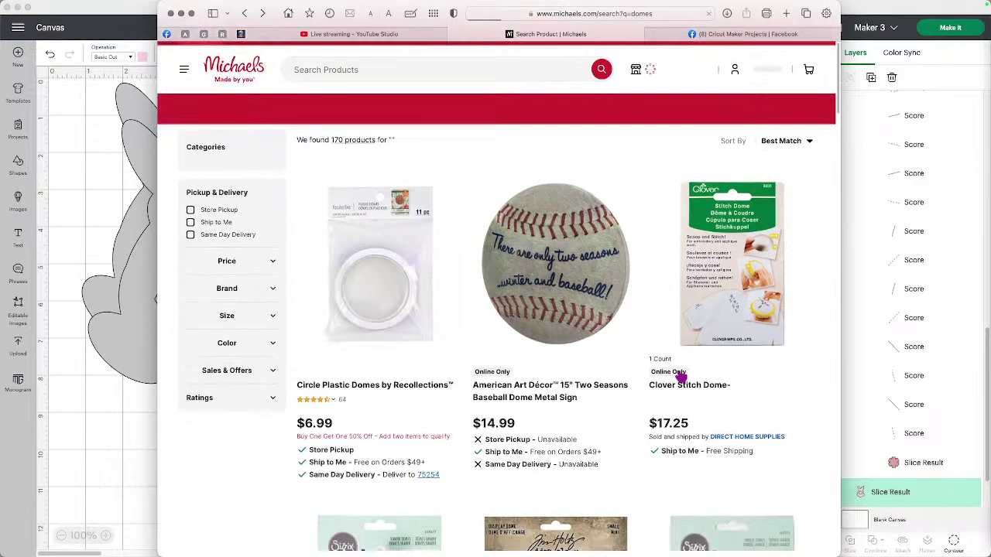
{"action": "scroll", "coordinate": [679, 376], "scroll_direction": "down", "scroll_amount": 5}
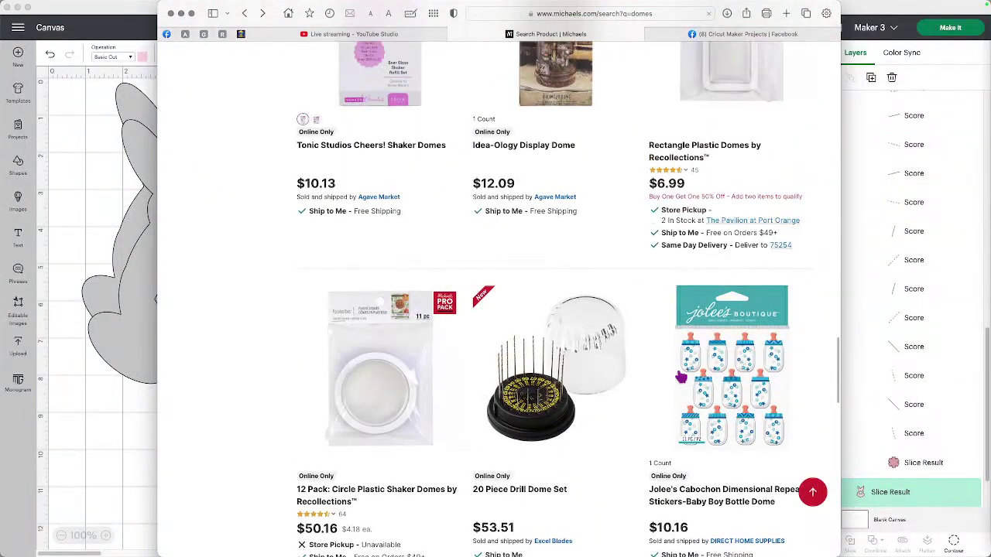
{"action": "scroll", "coordinate": [680, 377], "scroll_direction": "down", "scroll_amount": 5}
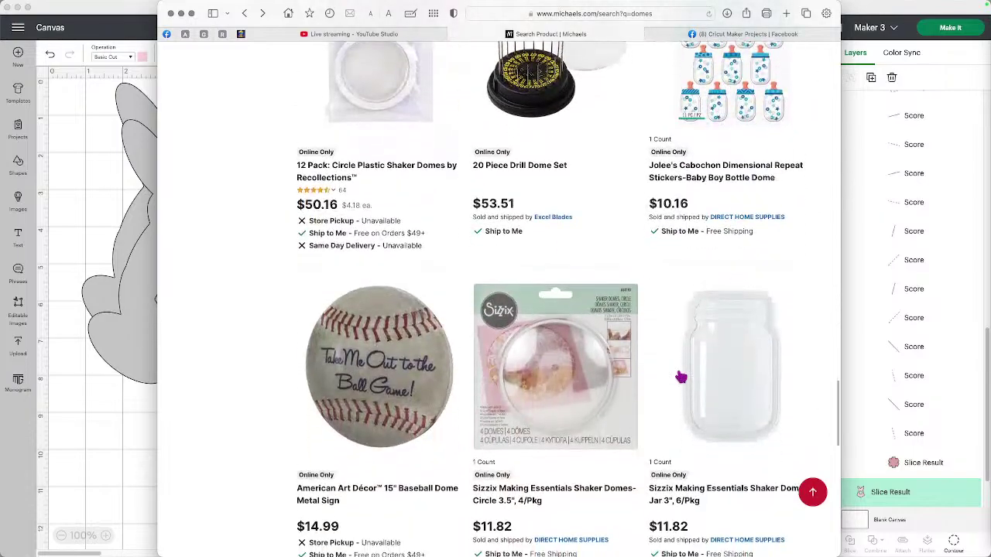
{"action": "scroll", "coordinate": [681, 377], "scroll_direction": "down", "scroll_amount": 10}
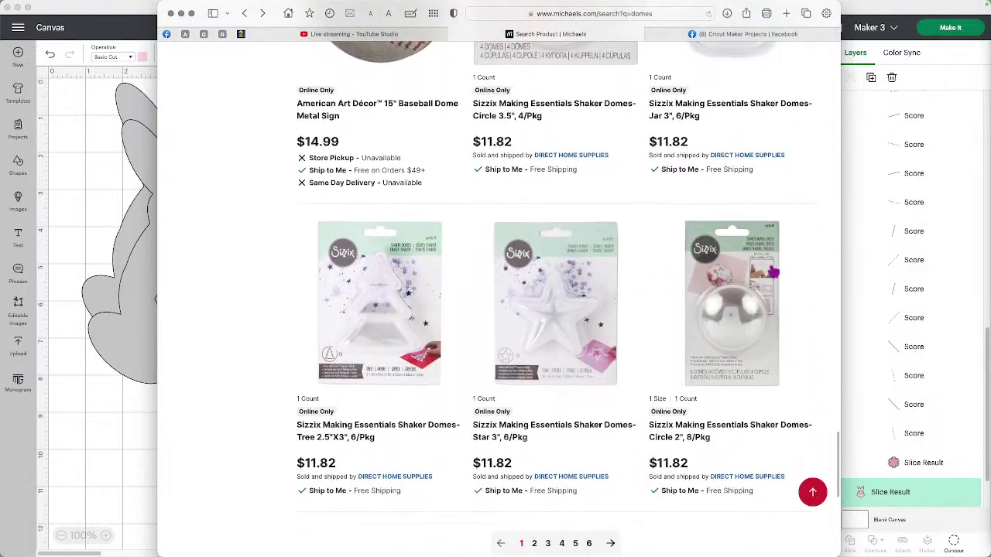
Step: Open the Sizzix Making Essentials Shaker Domes-Circle 2", 8/Pkg page and review its description, reviews, price and size options
{"action": "left_click", "coordinate": [733, 329]}
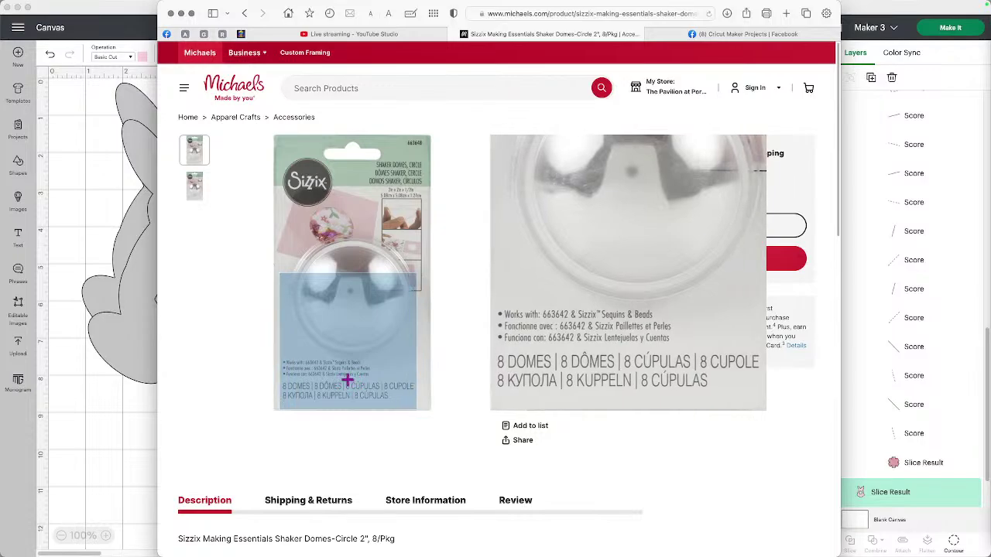
{"action": "scroll", "coordinate": [428, 449], "scroll_direction": "down", "scroll_amount": 5}
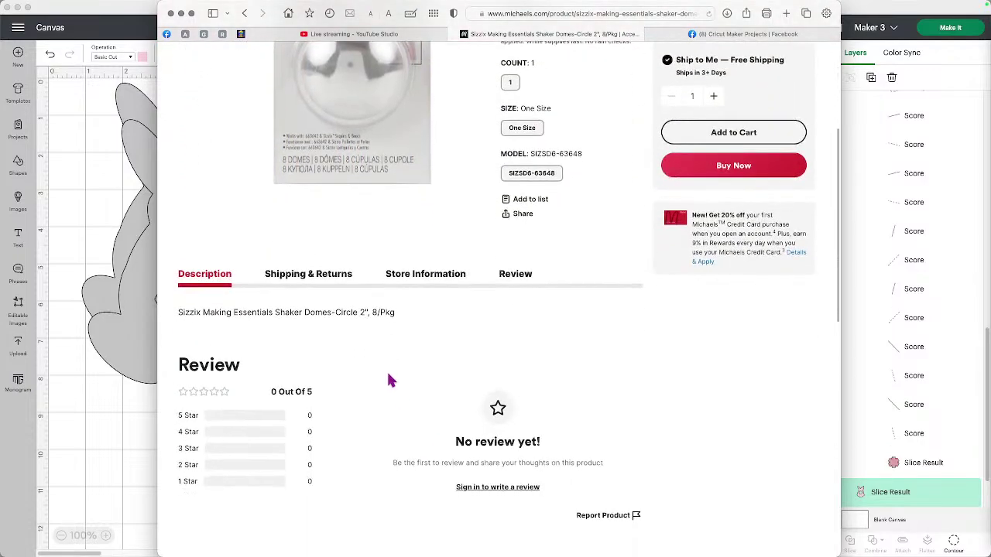
{"action": "left_click", "coordinate": [512, 274]}
{"action": "scroll", "coordinate": [320, 372], "scroll_direction": "down", "scroll_amount": 5}
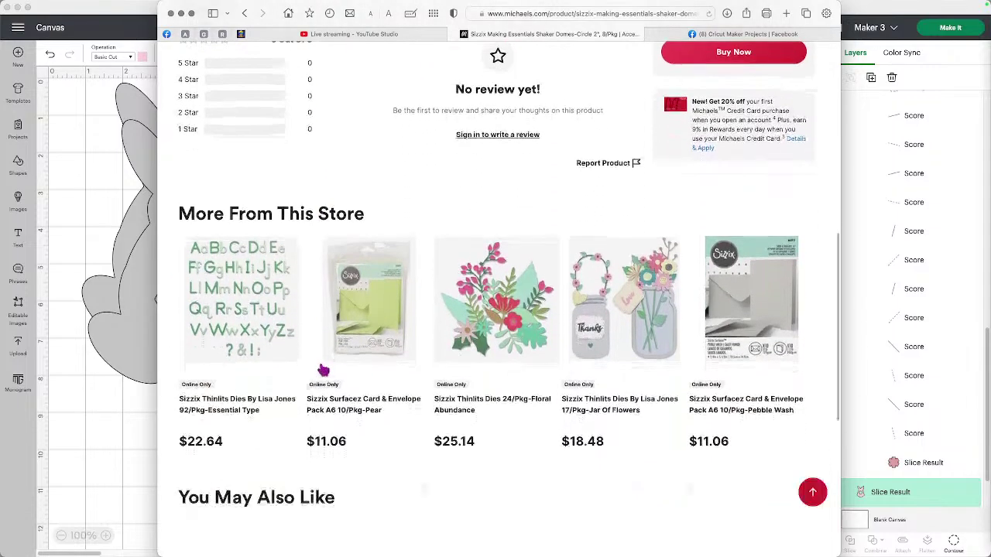
{"action": "scroll", "coordinate": [320, 371], "scroll_direction": "up", "scroll_amount": 7}
{"action": "mouse_move", "coordinate": [398, 287]}
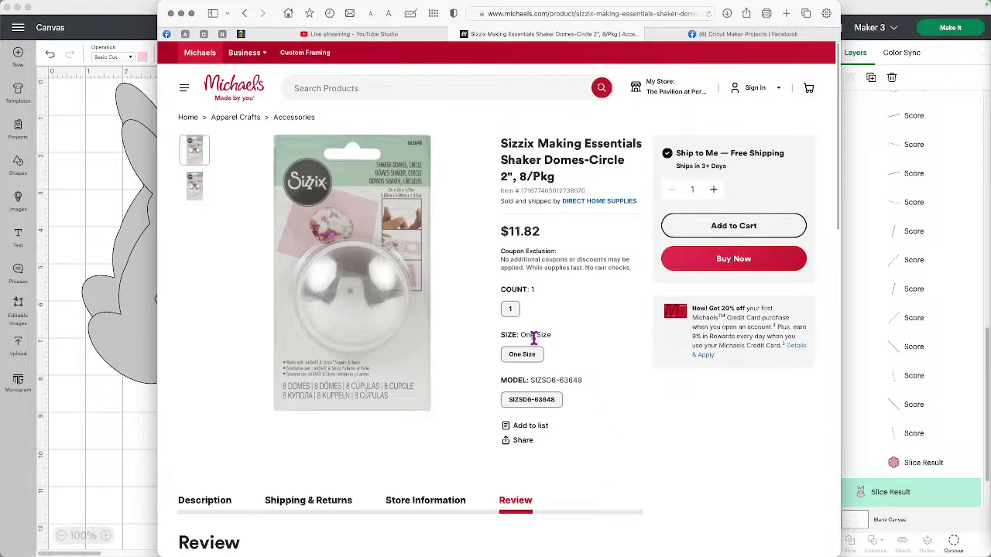
Step: Search Michaels for "ornaments" and browse the first rows of plastic ball and disc ornament products
{"action": "left_click", "coordinate": [360, 87]}
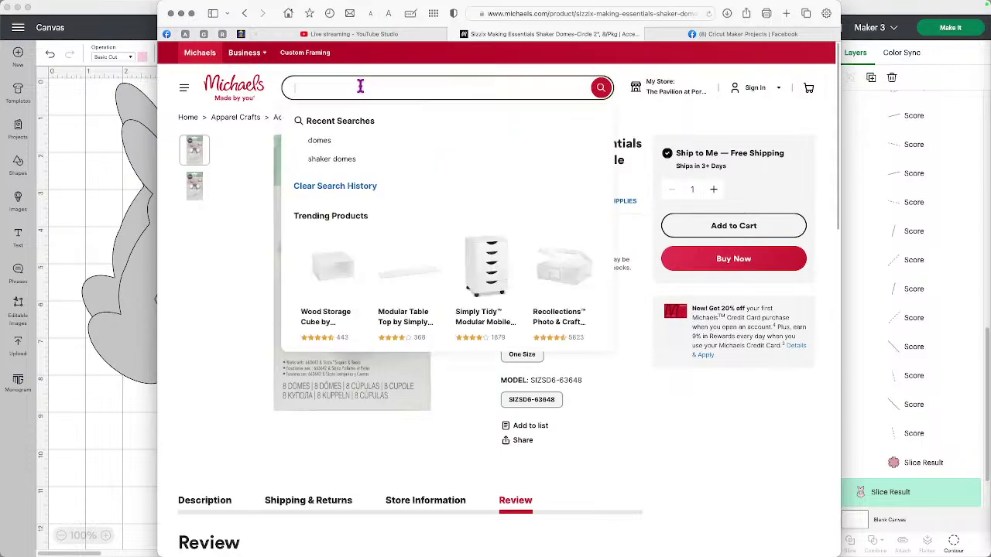
{"action": "type", "text": "ornaments"}
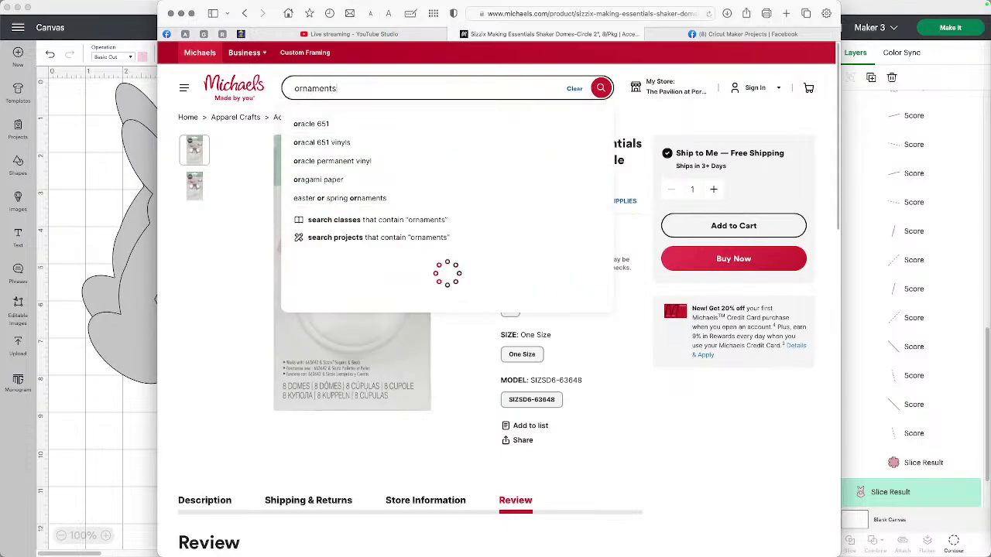
{"action": "key", "text": "Return"}
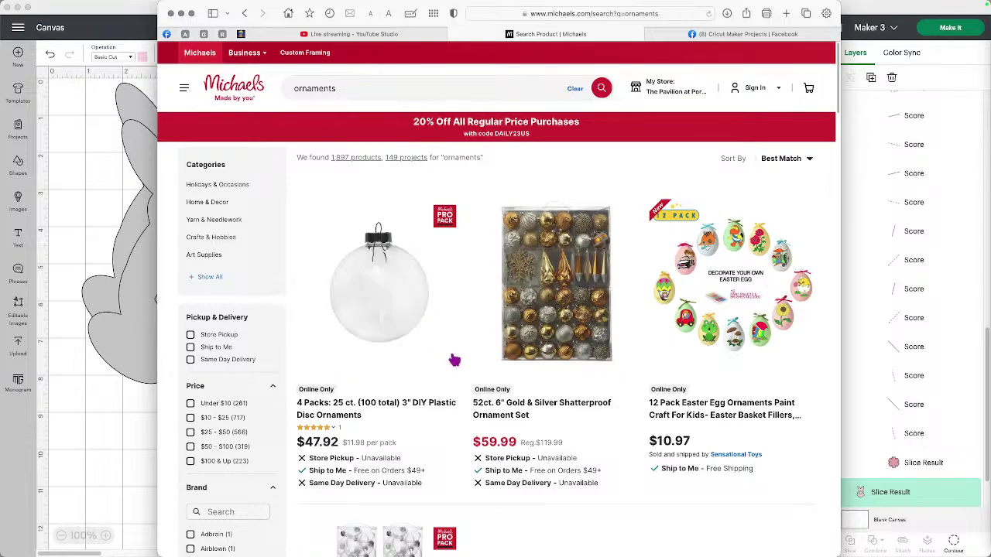
{"action": "scroll", "coordinate": [636, 461], "scroll_direction": "down", "scroll_amount": 3}
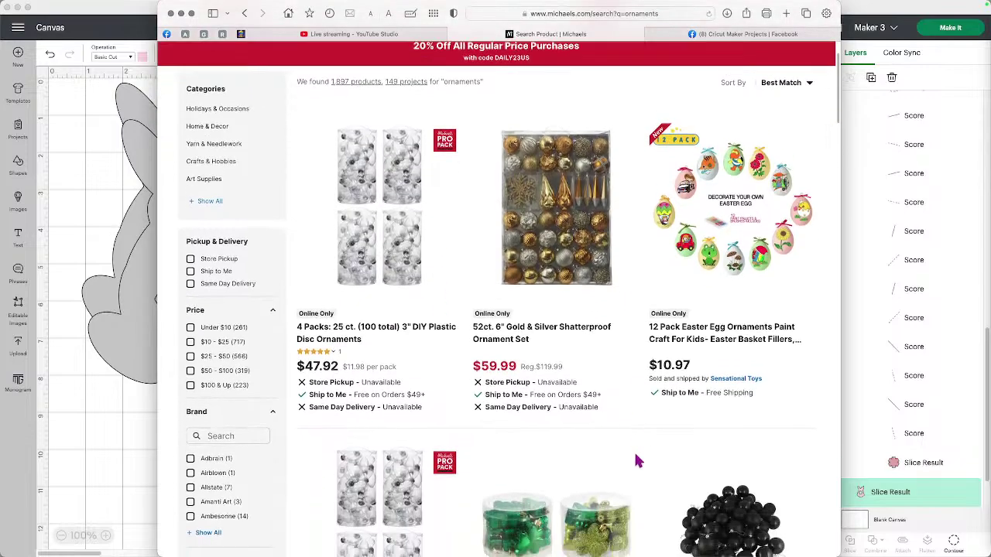
{"action": "scroll", "coordinate": [637, 460], "scroll_direction": "down", "scroll_amount": 3}
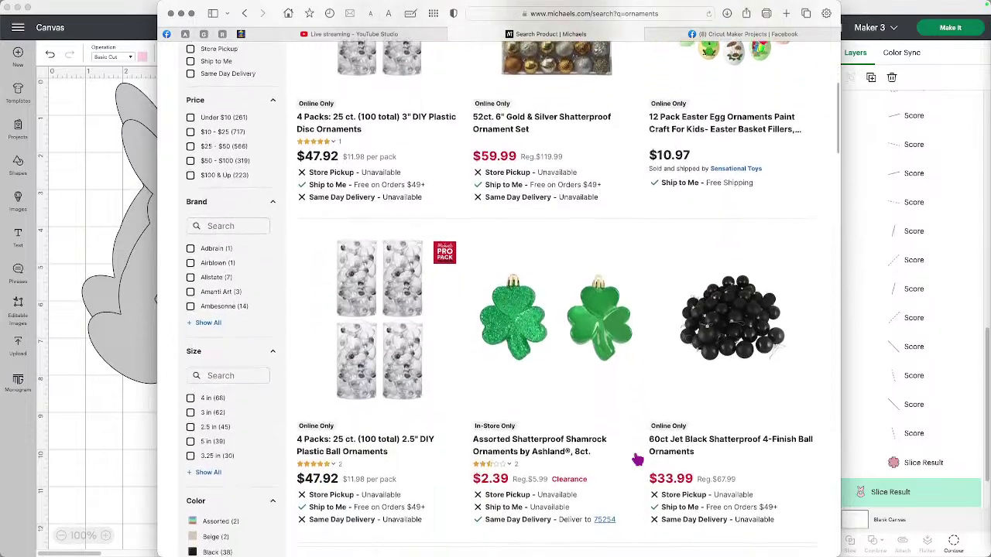
{"action": "scroll", "coordinate": [637, 460], "scroll_direction": "up", "scroll_amount": 5}
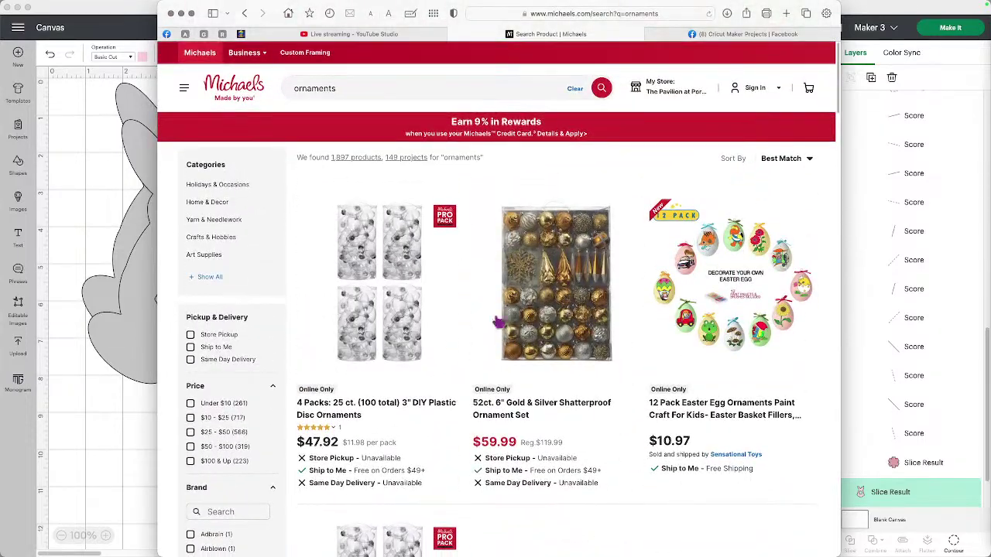
Step: Refine the Michaels search to "round ornaments", browse the results, and move the browser window off the canvas
{"action": "left_click", "coordinate": [297, 88]}
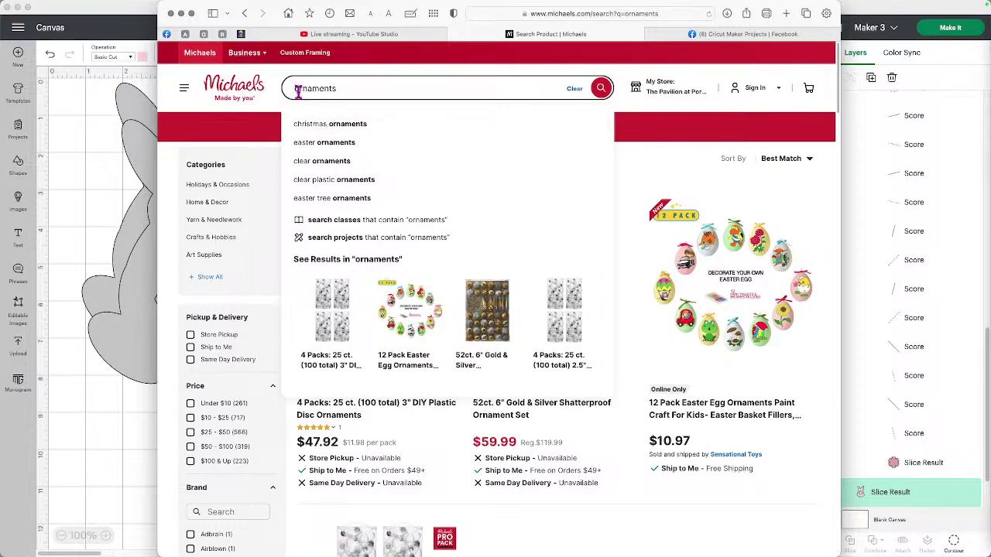
{"action": "type", "text": "round"}
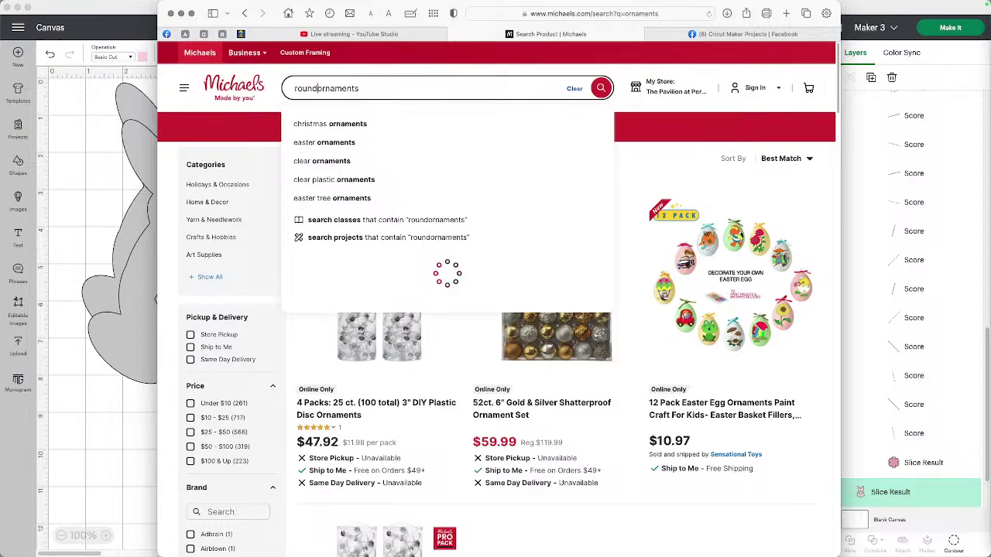
{"action": "key", "text": "Return"}
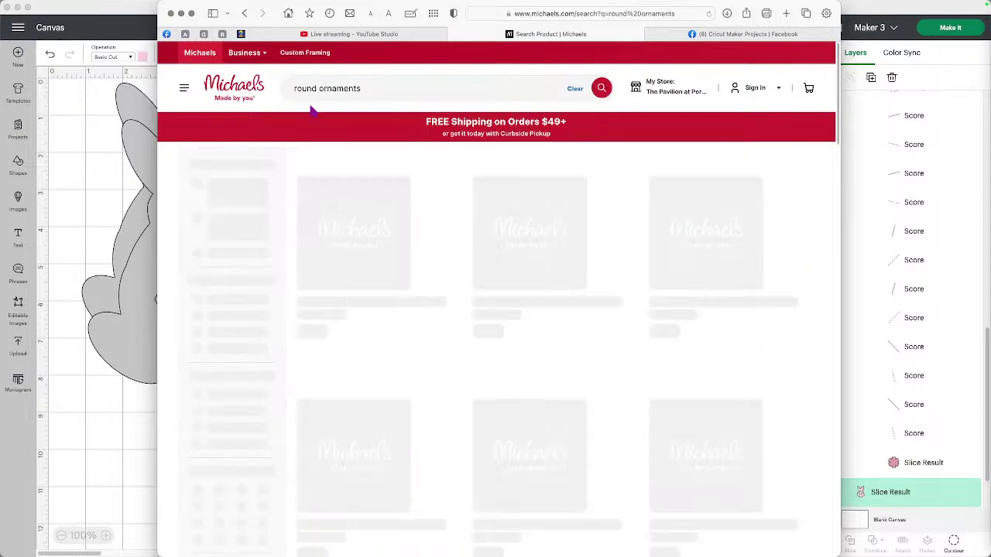
{"action": "scroll", "coordinate": [667, 339], "scroll_direction": "down", "scroll_amount": 5}
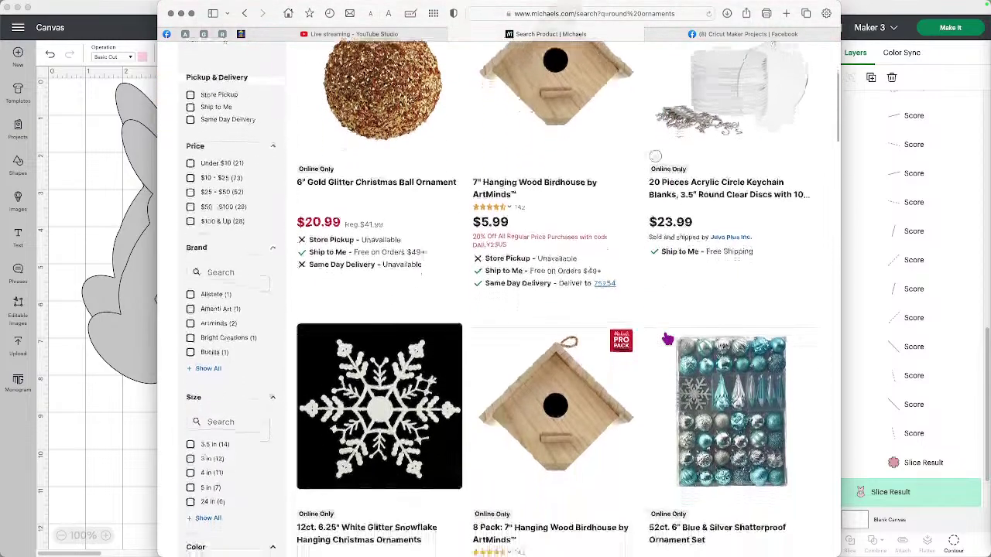
{"action": "scroll", "coordinate": [668, 339], "scroll_direction": "down", "scroll_amount": 12}
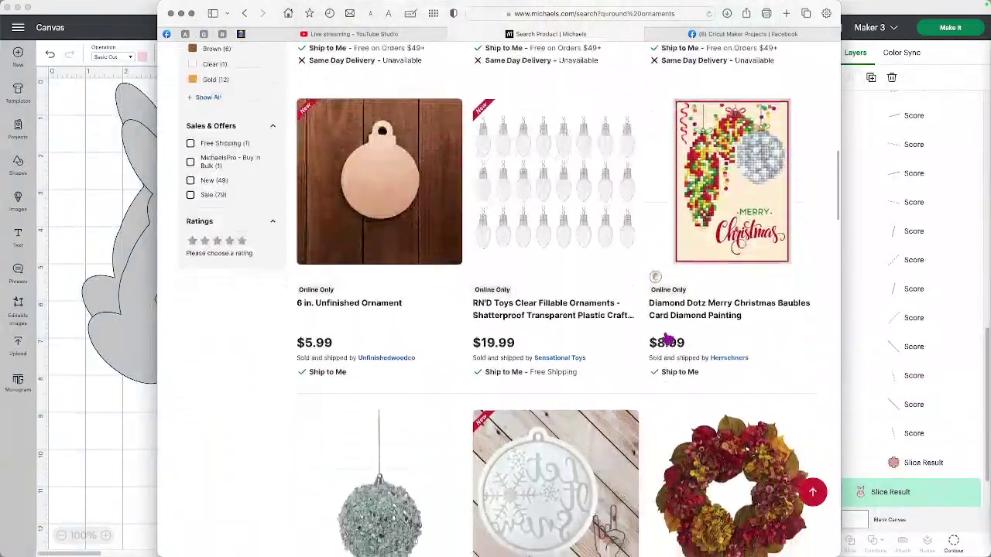
{"action": "scroll", "coordinate": [667, 339], "scroll_direction": "down", "scroll_amount": 9}
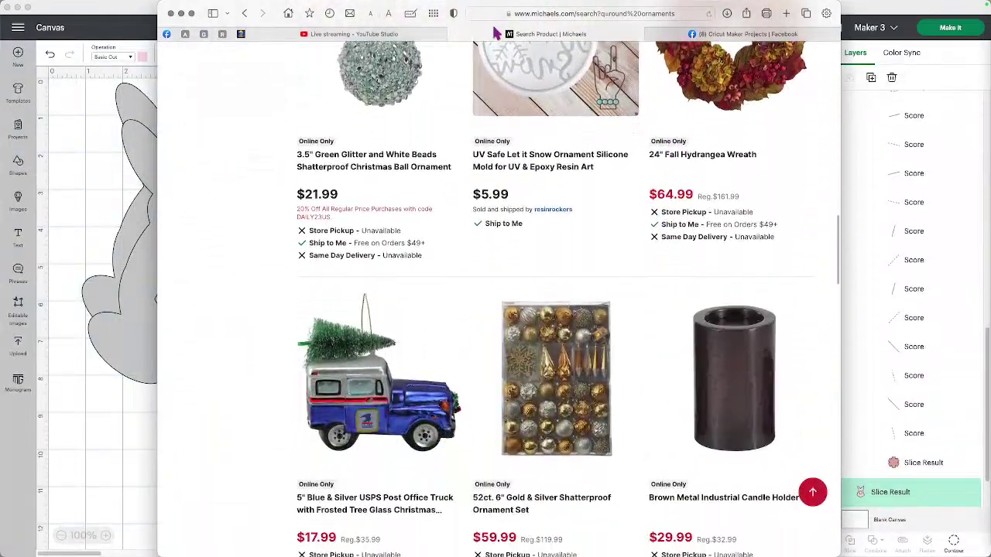
{"action": "left_click", "coordinate": [523, 16]}
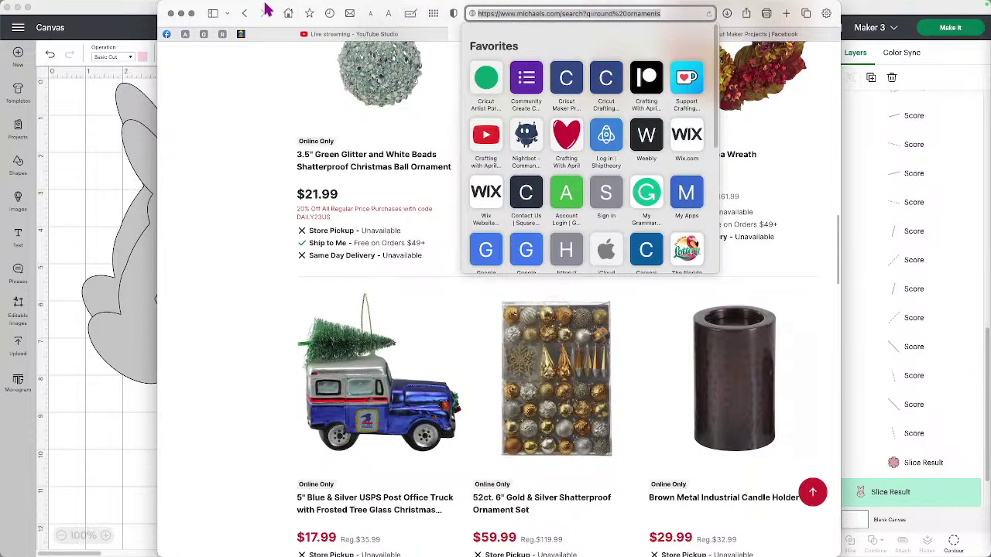
{"action": "left_click_drag", "start_coordinate": [268, 9], "coordinate": [990, 11]}
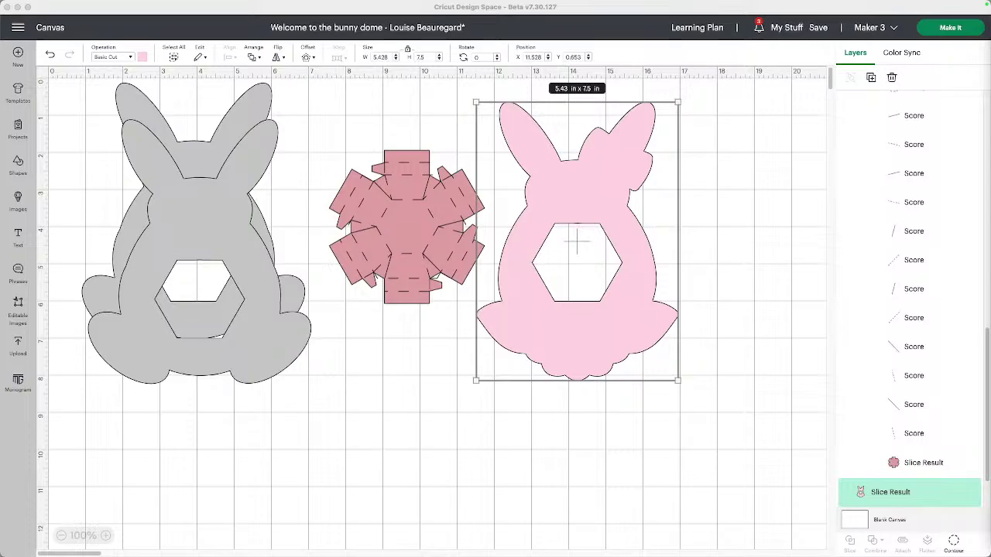
Step: Switch to the browser's Amazon results for "plastic dome ornaments" and browse the clear fillable ball ornaments
{"action": "key", "text": "super+Tab"}
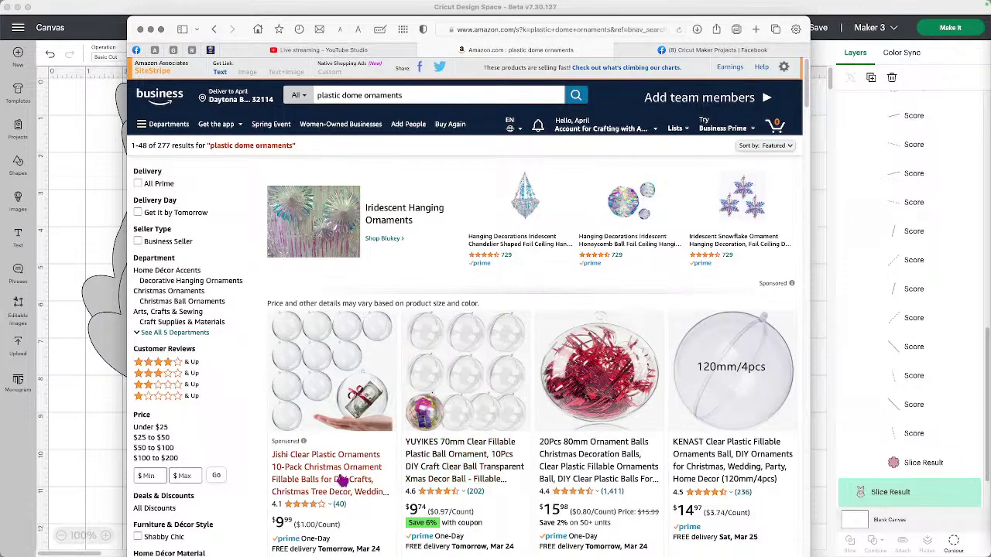
{"action": "scroll", "coordinate": [319, 396], "scroll_direction": "down", "scroll_amount": 5}
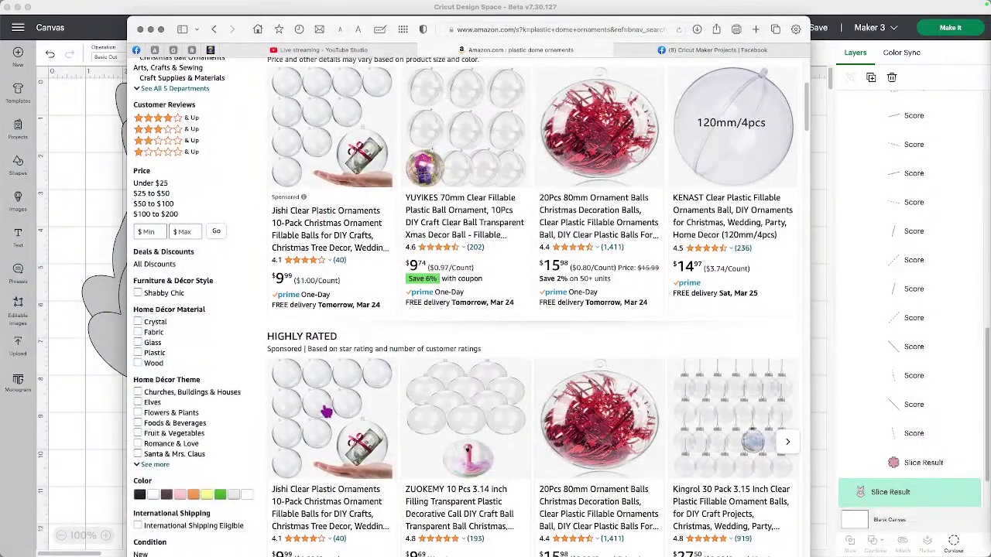
{"action": "scroll", "coordinate": [329, 412], "scroll_direction": "up", "scroll_amount": 3}
{"action": "scroll", "coordinate": [434, 271], "scroll_direction": "down", "scroll_amount": 1}
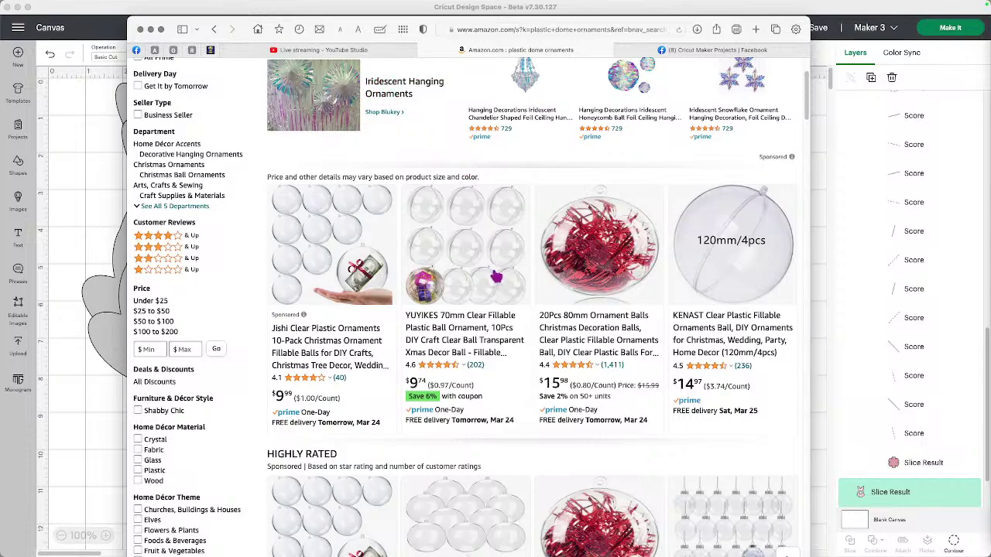
Step: Open the YUYIKES 70mm Clear Fillable Plastic Ball Ornament page and review its size options and item description
{"action": "left_click", "coordinate": [496, 277]}
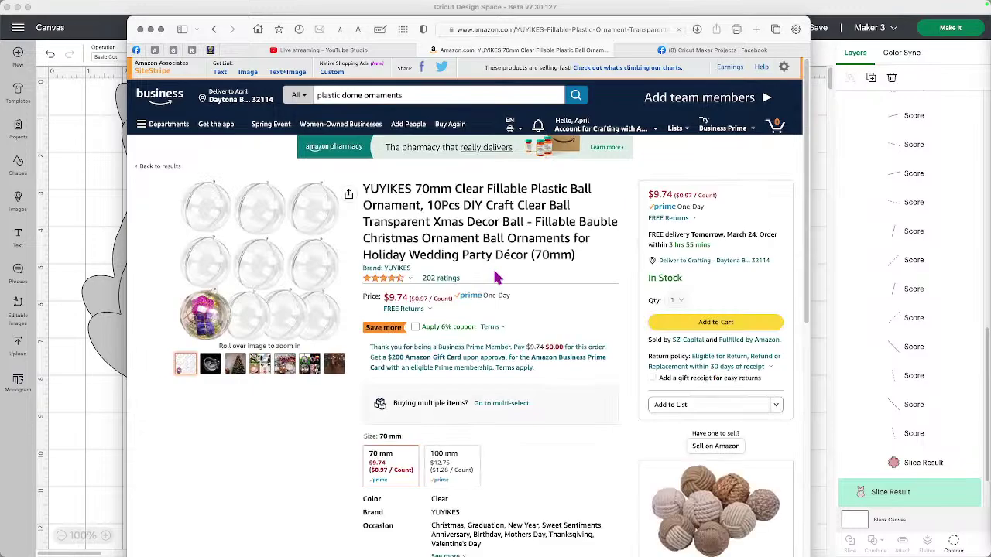
{"action": "scroll", "coordinate": [520, 419], "scroll_direction": "down", "scroll_amount": 6}
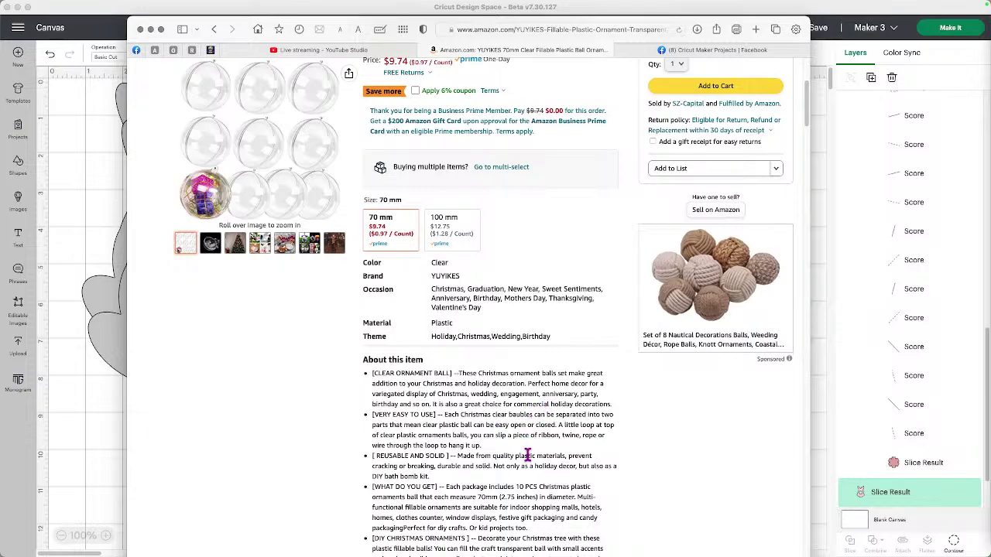
{"action": "scroll", "coordinate": [530, 341], "scroll_direction": "down", "scroll_amount": 3}
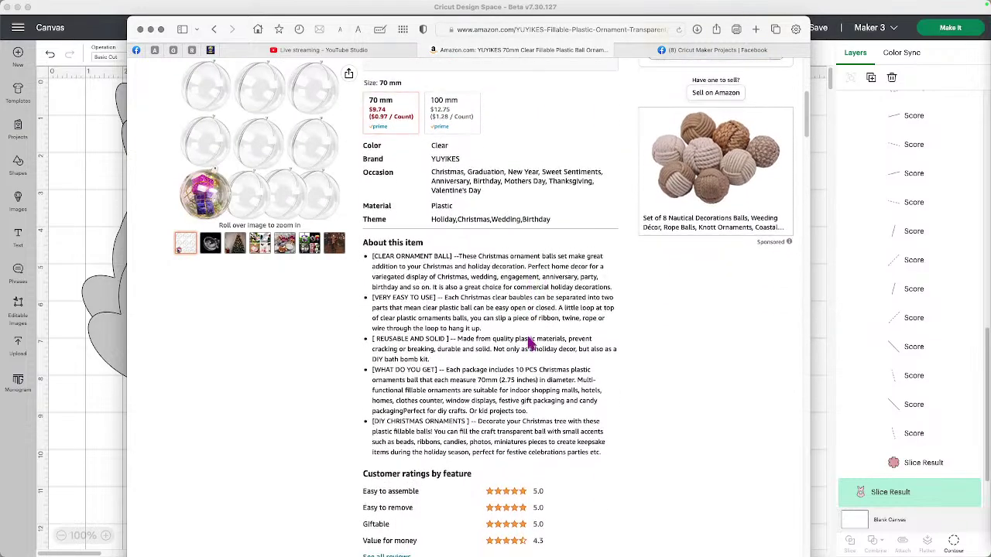
{"action": "scroll", "coordinate": [529, 343], "scroll_direction": "down", "scroll_amount": 1}
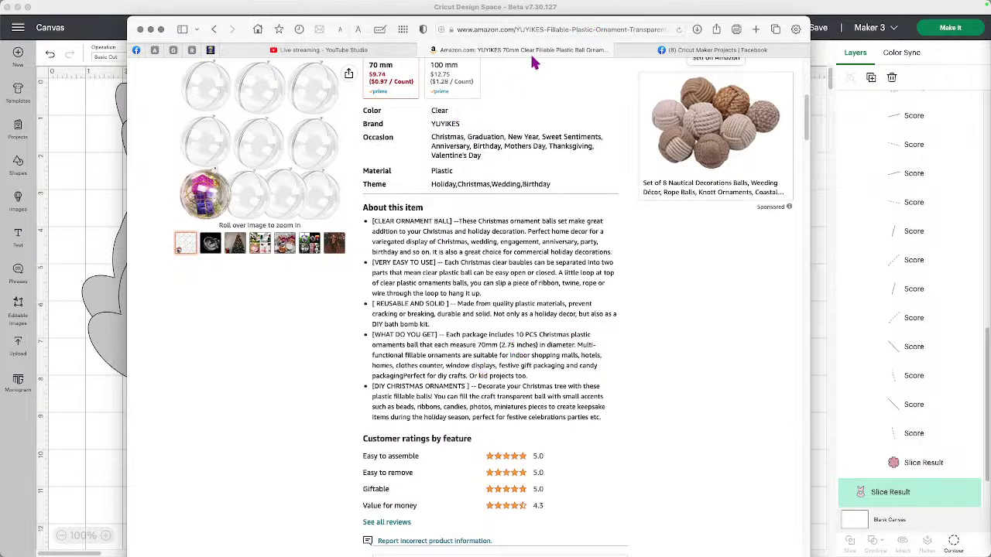
{"action": "scroll", "coordinate": [534, 144], "scroll_direction": "up", "scroll_amount": 10}
Step: Search Amazon for "plastic dome ornaments 2.5 inch" and compare the sizes of the listed clear ornaments
{"action": "left_click", "coordinate": [433, 95]}
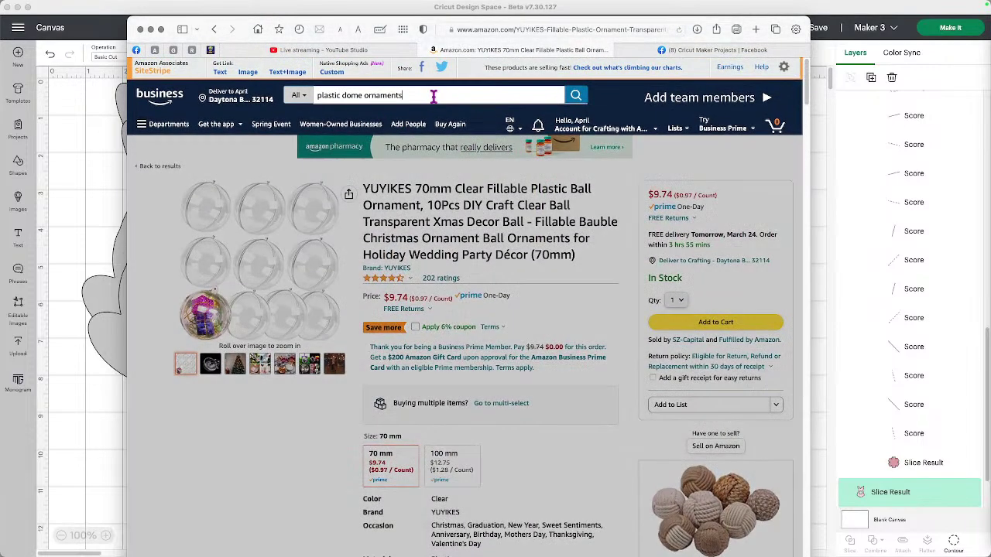
{"action": "type", "text": "2."}
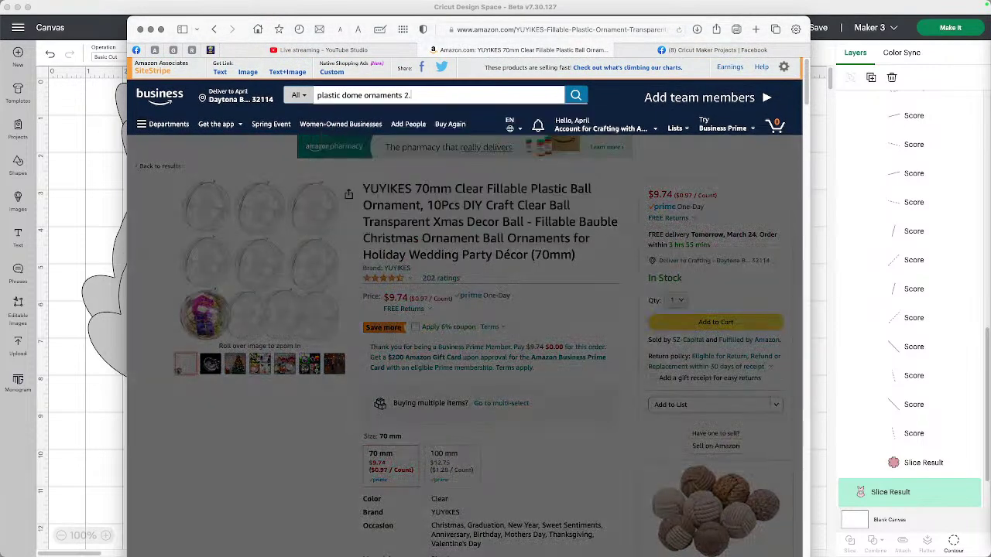
{"action": "type", "text": "5 inch"}
{"action": "key", "text": "Return"}
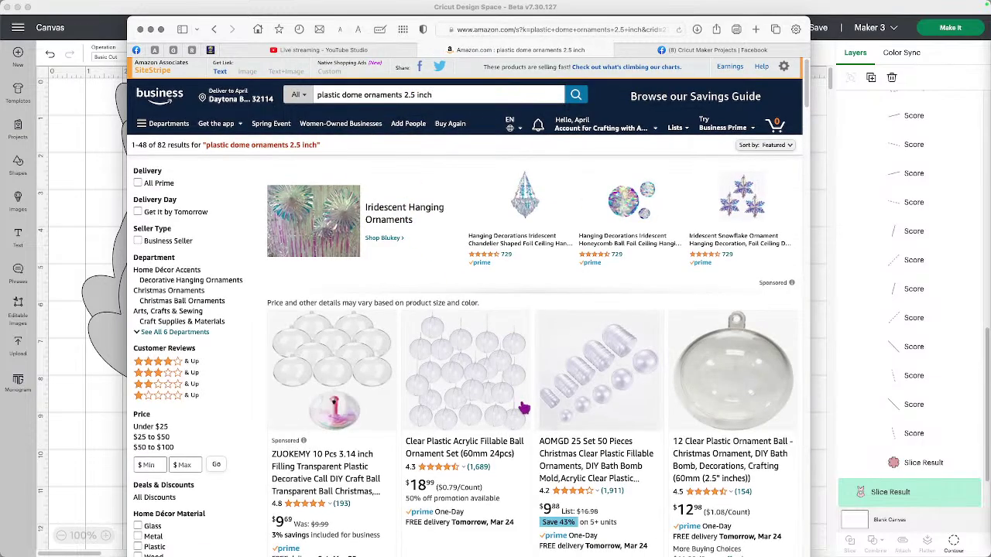
{"action": "scroll", "coordinate": [524, 397], "scroll_direction": "down", "scroll_amount": 1}
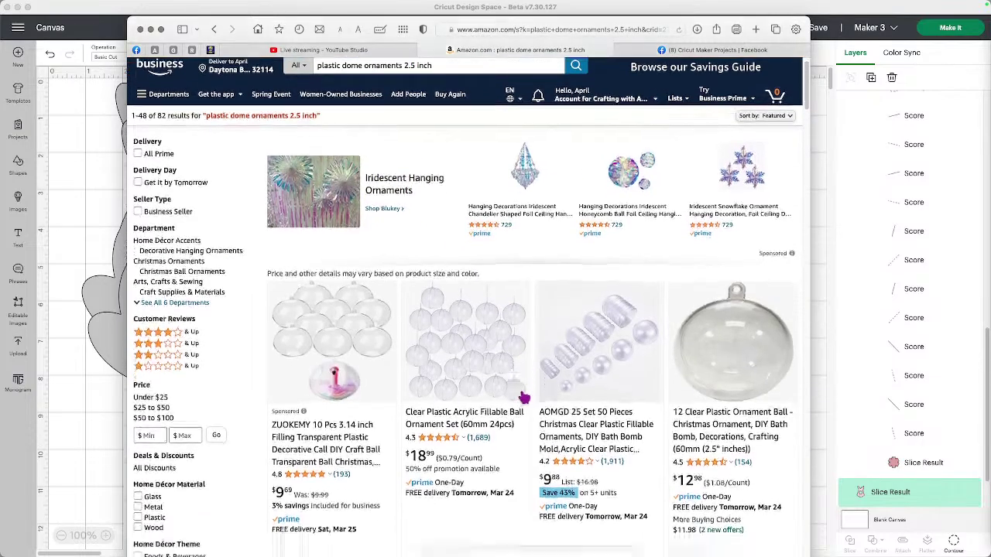
{"action": "scroll", "coordinate": [524, 397], "scroll_direction": "down", "scroll_amount": 5}
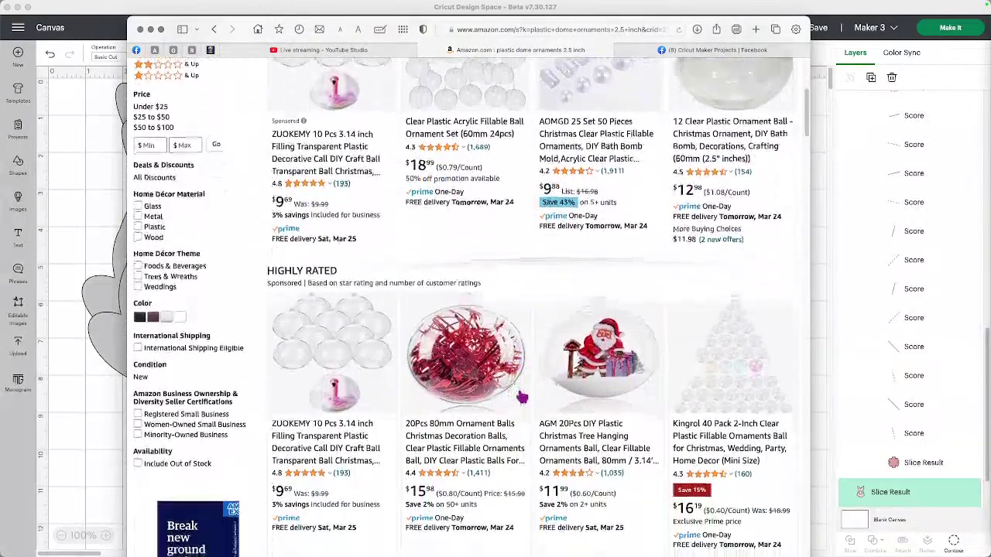
{"action": "scroll", "coordinate": [522, 397], "scroll_direction": "down", "scroll_amount": 1}
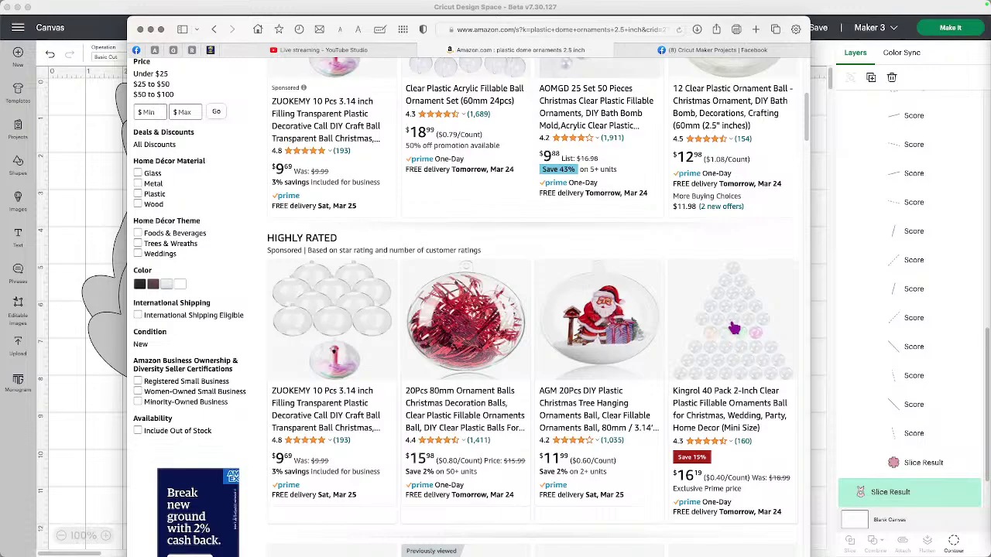
{"action": "scroll", "coordinate": [732, 328], "scroll_direction": "up", "scroll_amount": 6}
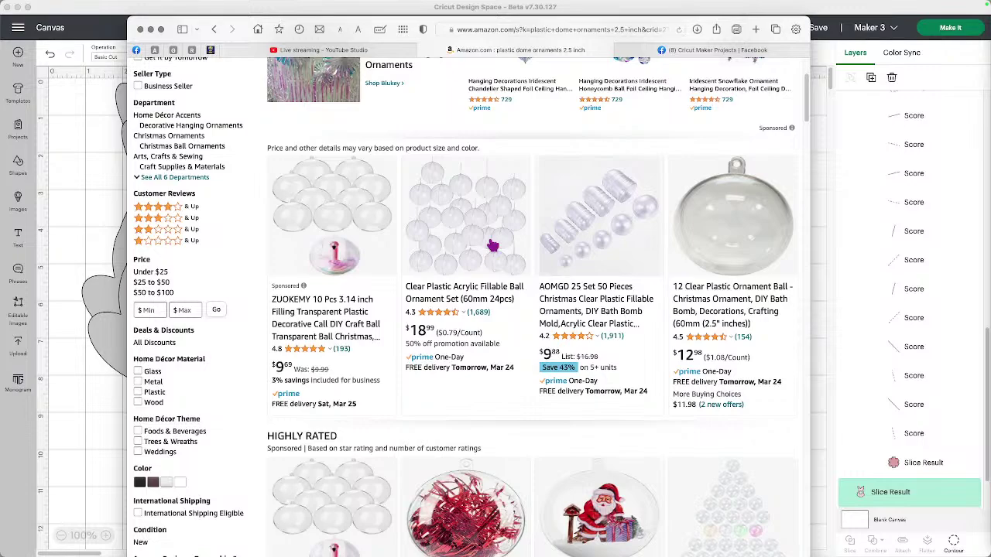
Step: Open the Clear Plastic Acrylic Fillable Ball Ornament Set (60mm 24pcs), review its details, and select the 50mm 12pcs option
{"action": "left_click", "coordinate": [493, 246]}
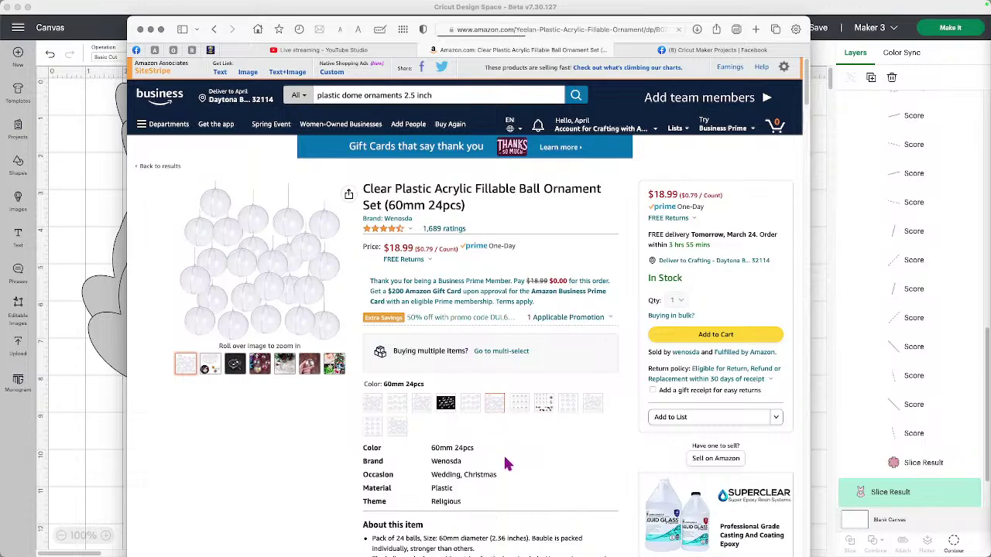
{"action": "scroll", "coordinate": [507, 463], "scroll_direction": "down", "scroll_amount": 5}
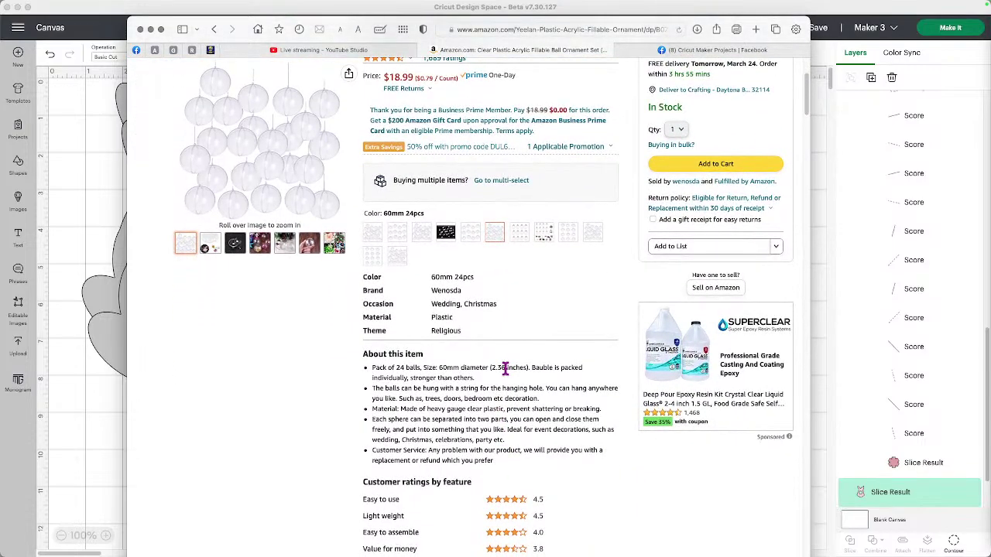
{"action": "scroll", "coordinate": [499, 383], "scroll_direction": "up", "scroll_amount": 3}
{"action": "scroll", "coordinate": [370, 327], "scroll_direction": "up", "scroll_amount": 2}
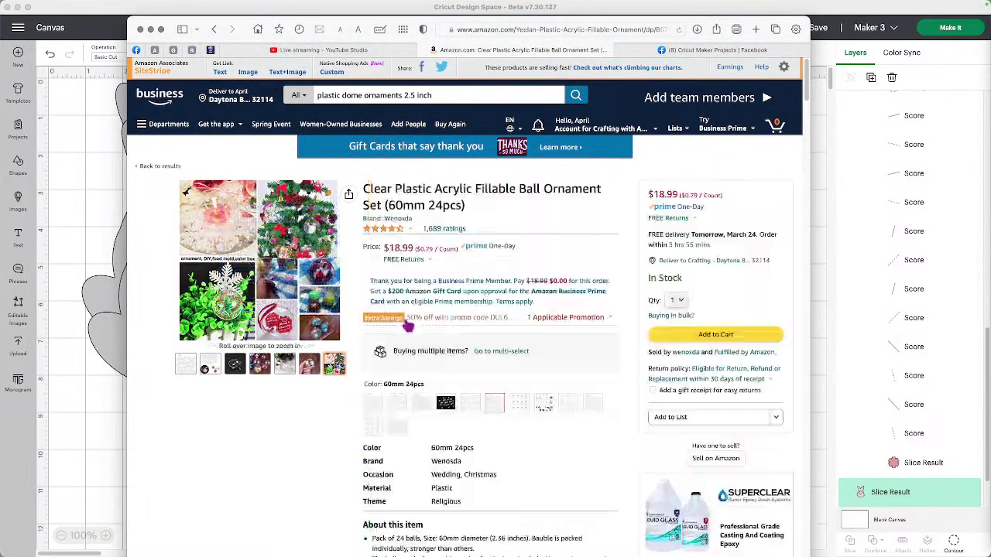
{"action": "left_click", "coordinate": [398, 404]}
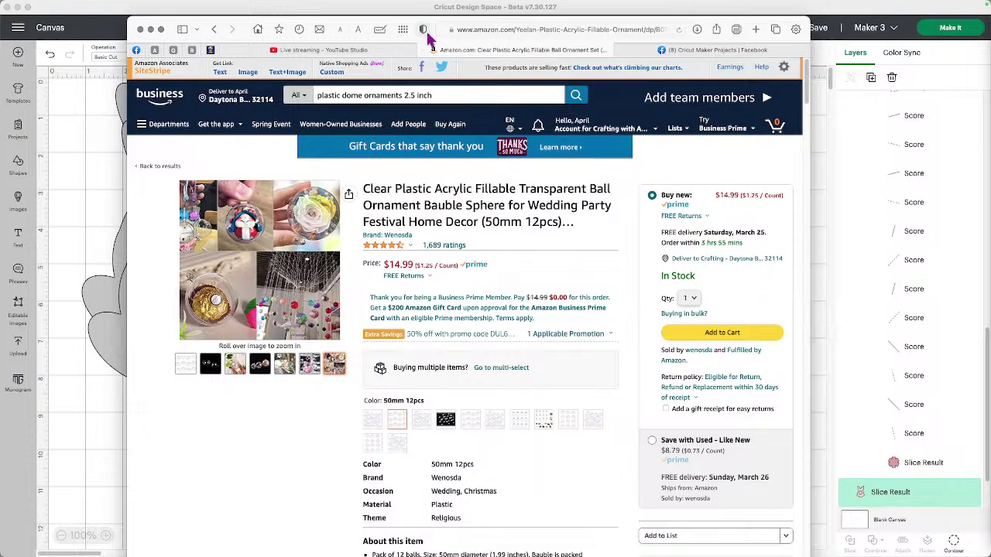
Step: Switch back to Cricut Design Space and open the details of the saved Iris Candy Holder Card 03232023 project
{"action": "left_click", "coordinate": [159, 28]}
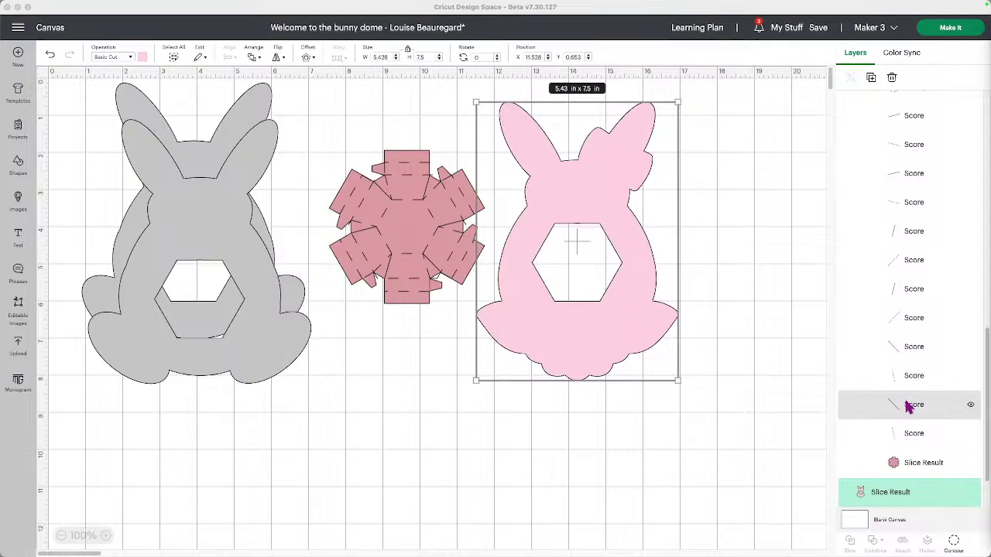
{"action": "left_click", "coordinate": [788, 27]}
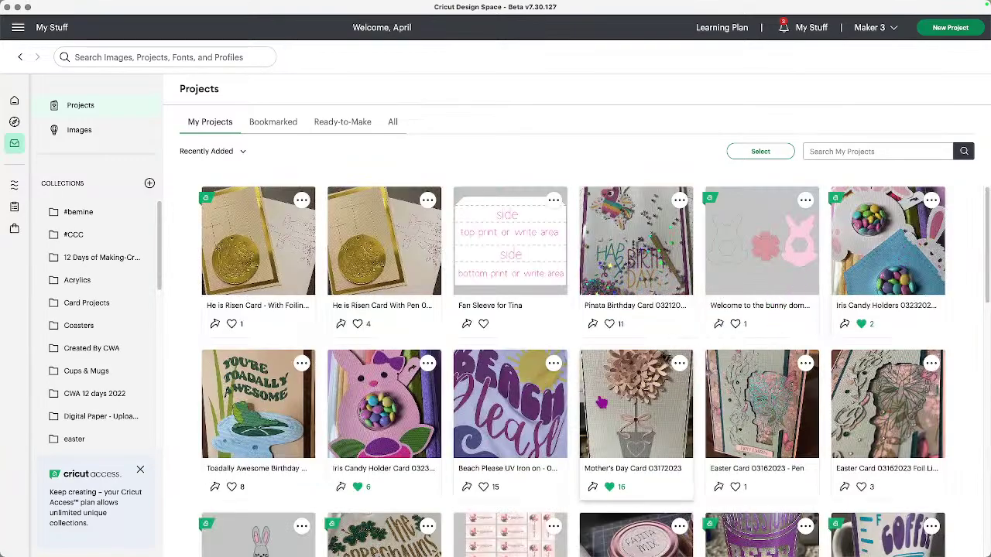
{"action": "left_click", "coordinate": [379, 406]}
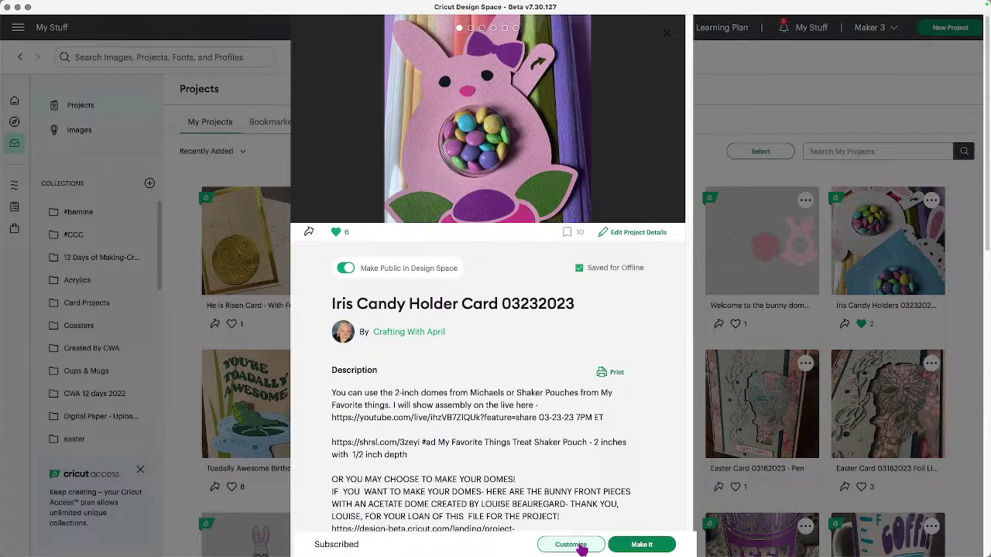
Step: Open the Iris Candy Holder Card 03232023 project for customizing, replacing the unsaved project on the canvas
{"action": "left_click", "coordinate": [581, 545]}
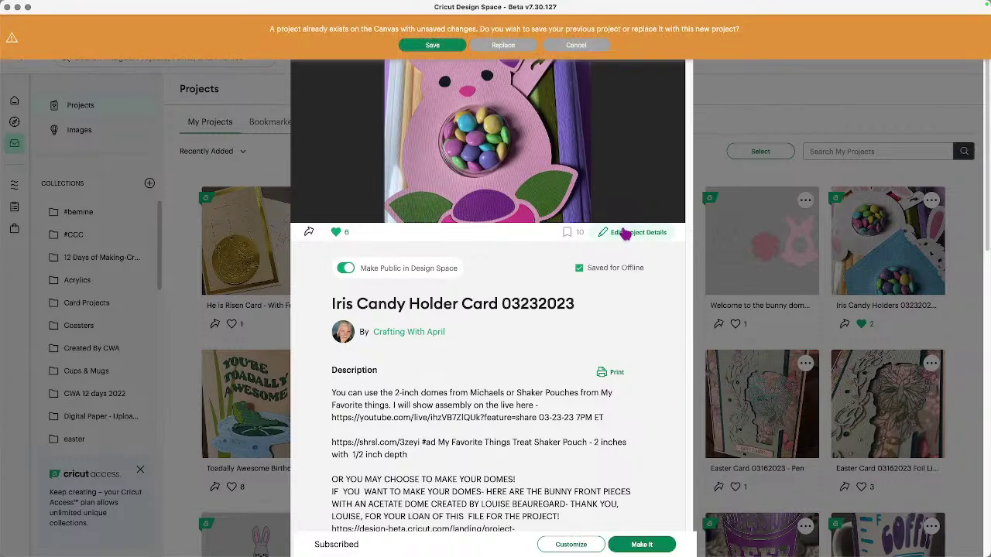
{"action": "left_click", "coordinate": [514, 45]}
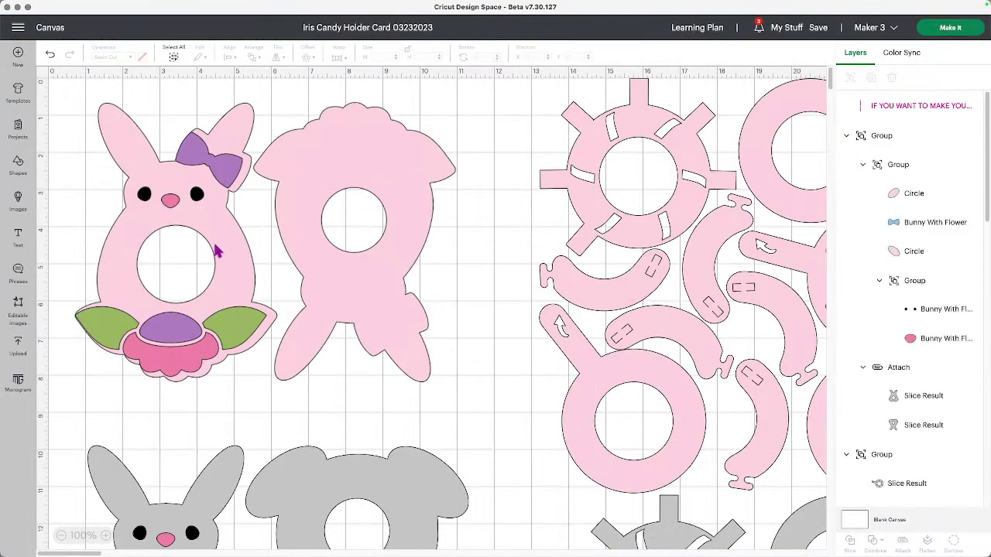
Step: Nudge the attached pink bunny bases slightly, and duplicate only the front bunny base layer with the bow and flower outline
{"action": "left_click", "coordinate": [226, 250]}
{"action": "left_click_drag", "start_coordinate": [229, 250], "coordinate": [224, 249]}
{"action": "left_click_drag", "start_coordinate": [251, 127], "coordinate": [245, 126]}
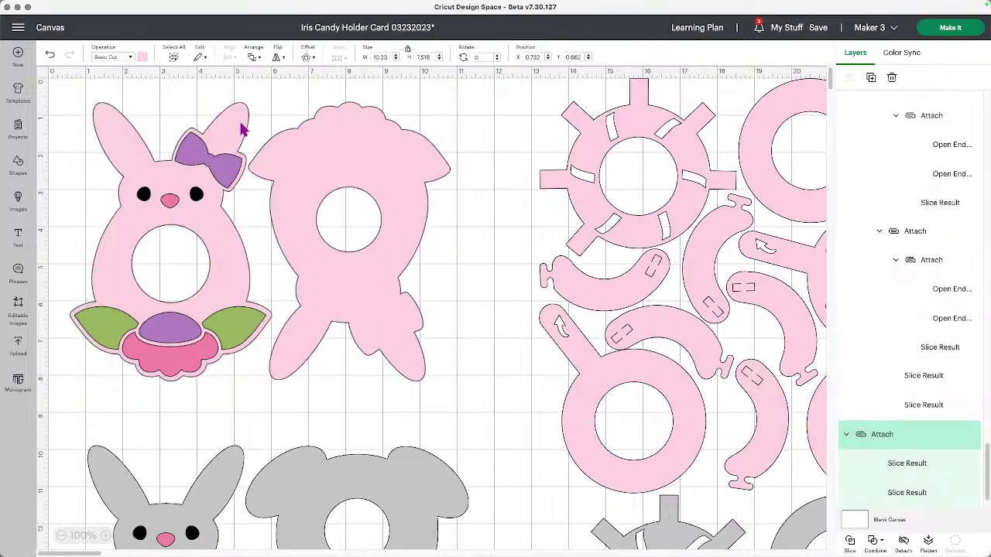
{"action": "scroll", "coordinate": [913, 410], "scroll_direction": "down", "scroll_amount": 1}
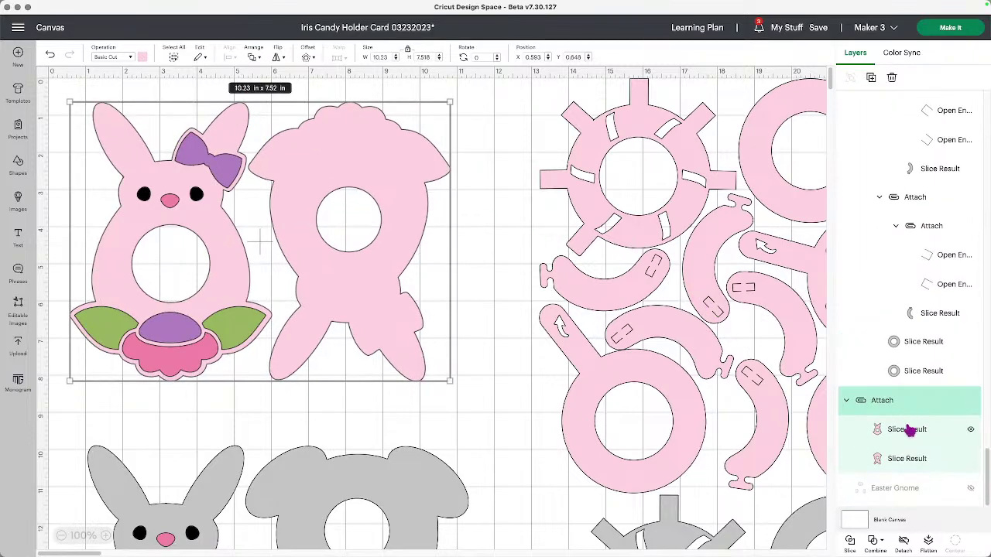
{"action": "left_click", "coordinate": [911, 430]}
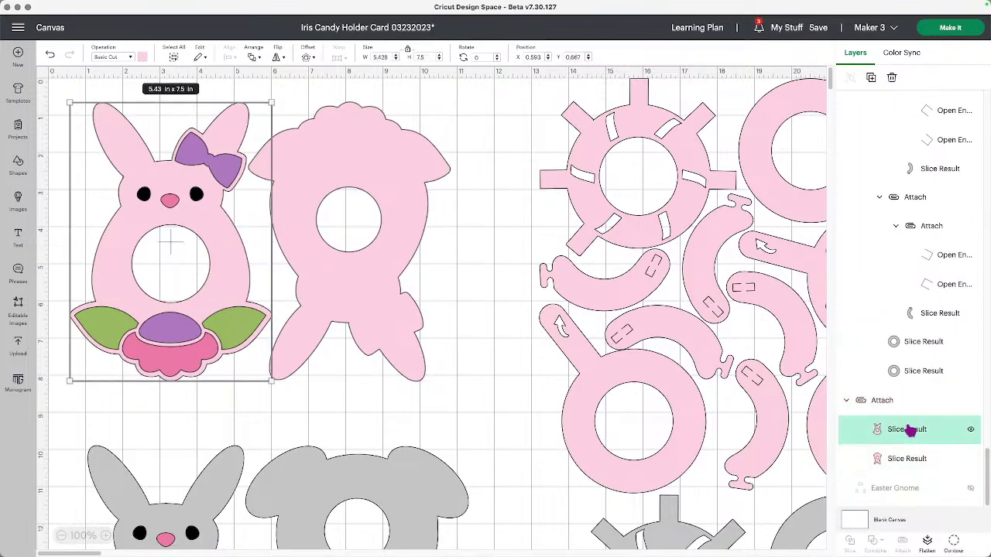
{"action": "left_click", "coordinate": [871, 77]}
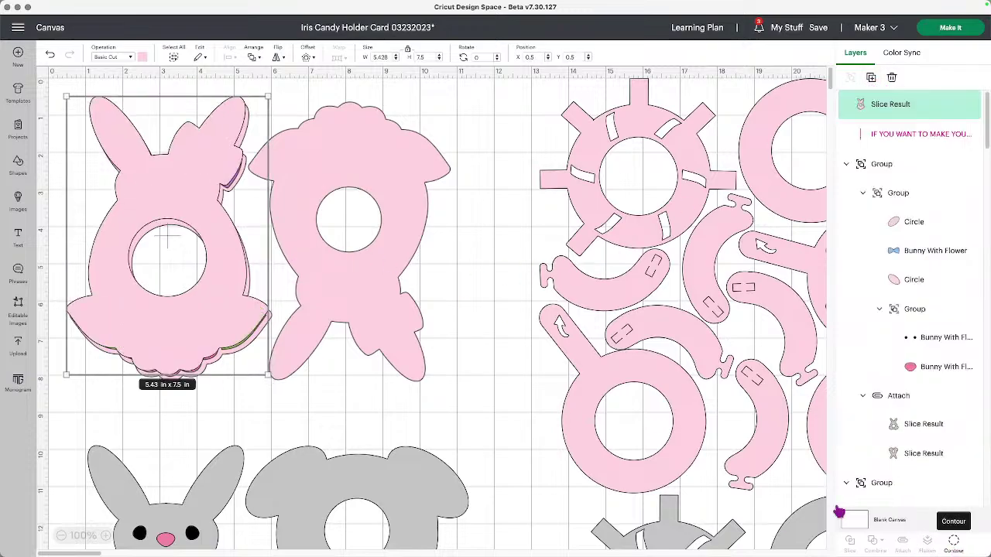
Step: Use Contour to hide the duplicate's bunny outline, keeping only the circle, and place the circle beside the back piece at about X 10.1, Y 3.3
{"action": "left_click", "coordinate": [954, 541]}
{"action": "left_click", "coordinate": [421, 184]}
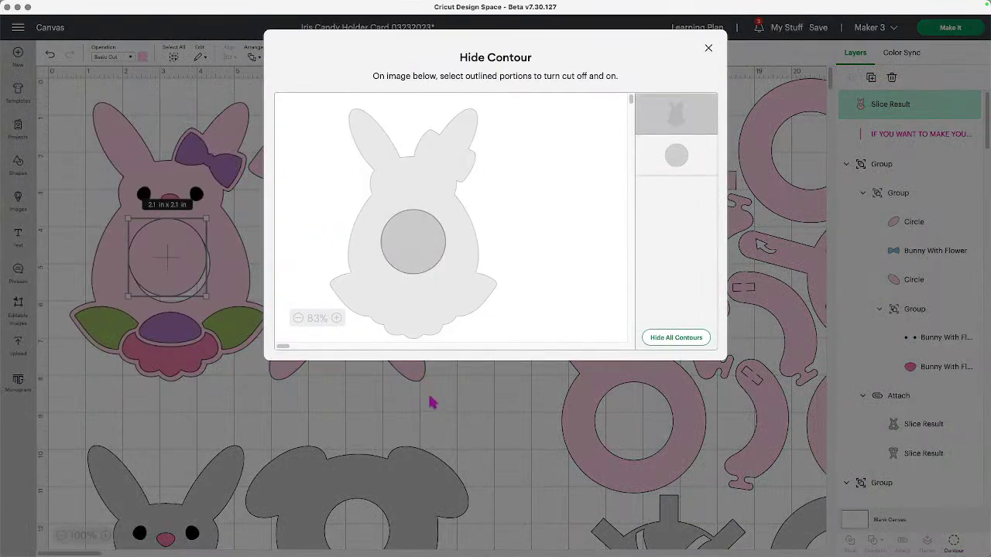
{"action": "left_click", "coordinate": [433, 403]}
{"action": "left_click_drag", "start_coordinate": [188, 277], "coordinate": [482, 261]}
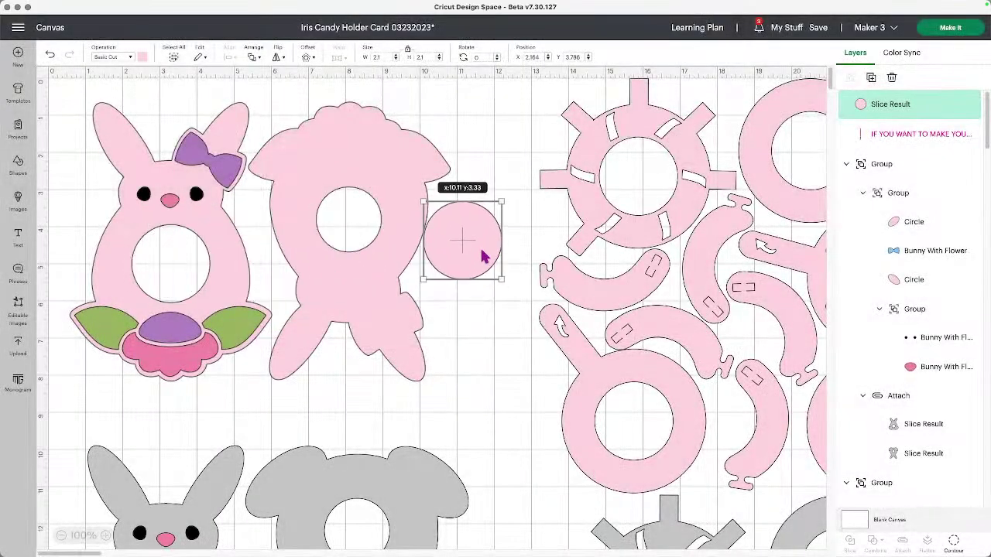